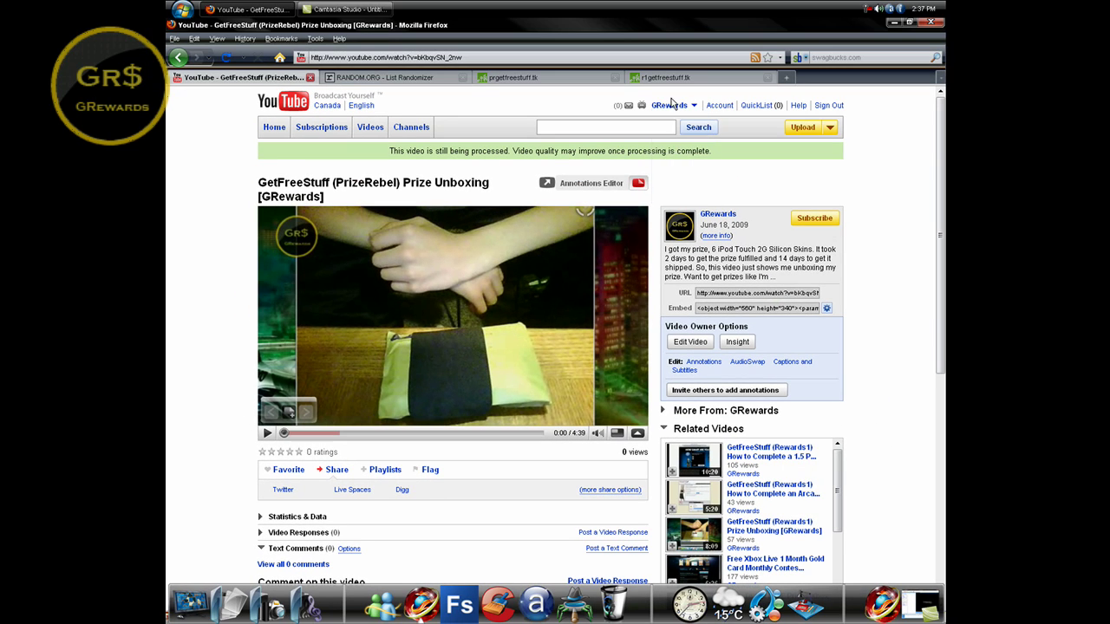
# Copy the unboxing video's web address and go to the Edit Channel Info settings page
pyautogui.click(669, 105)
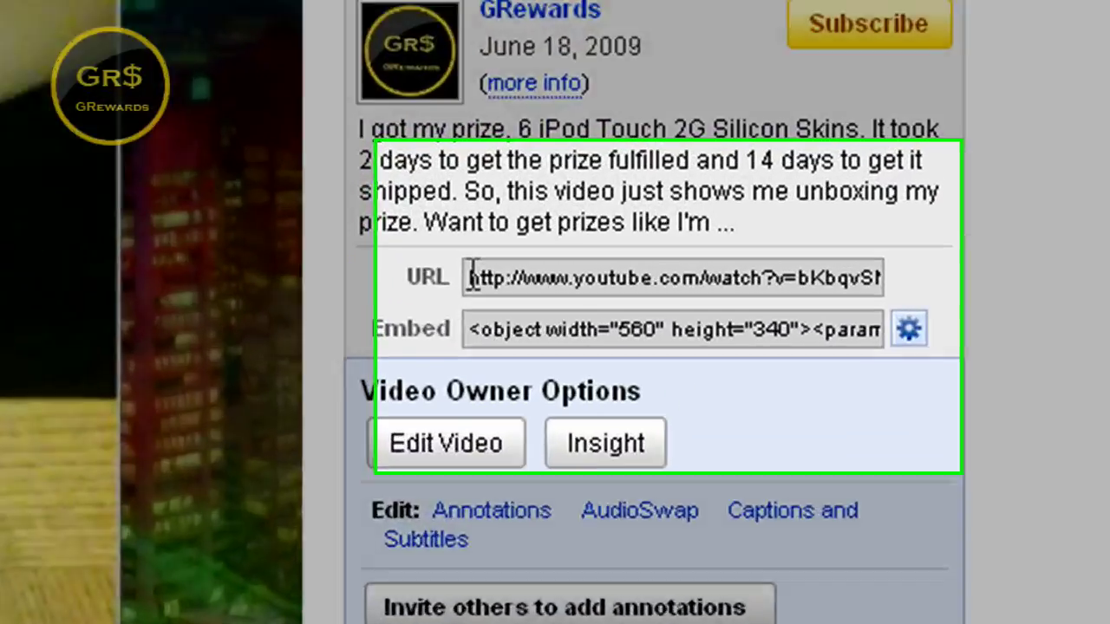
pyautogui.click(473, 278)
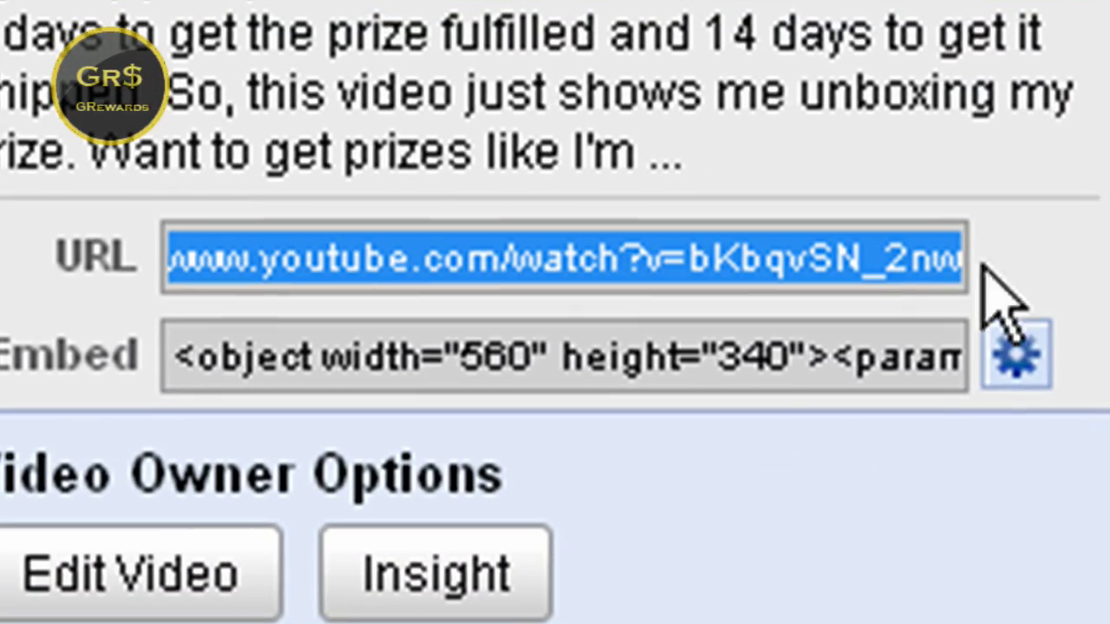
pyautogui.rightClick(518, 262)
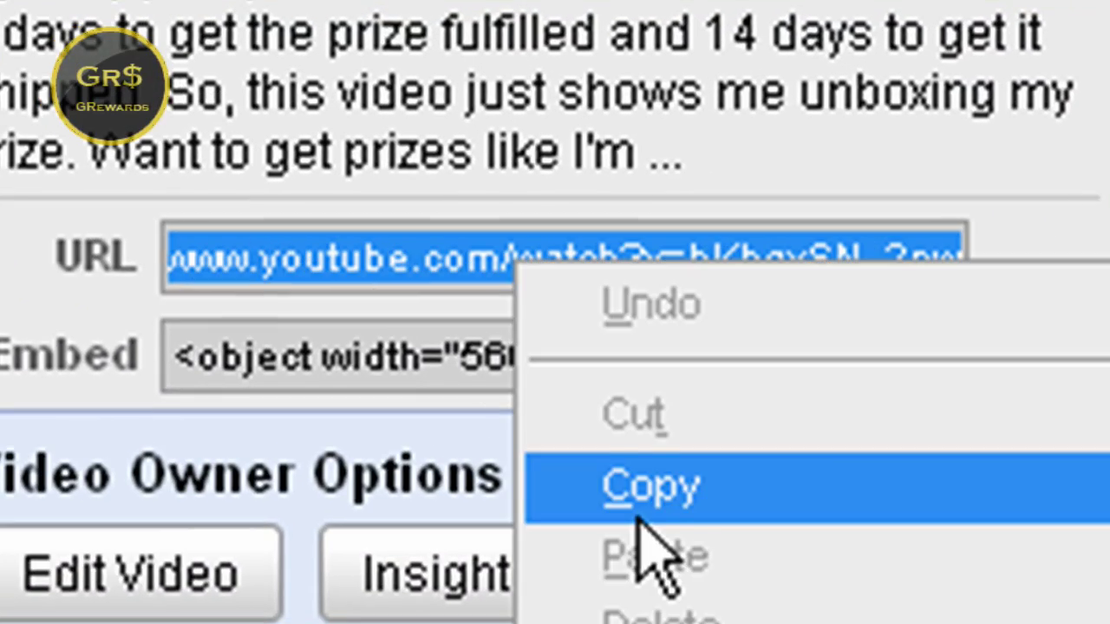
pyautogui.click(639, 511)
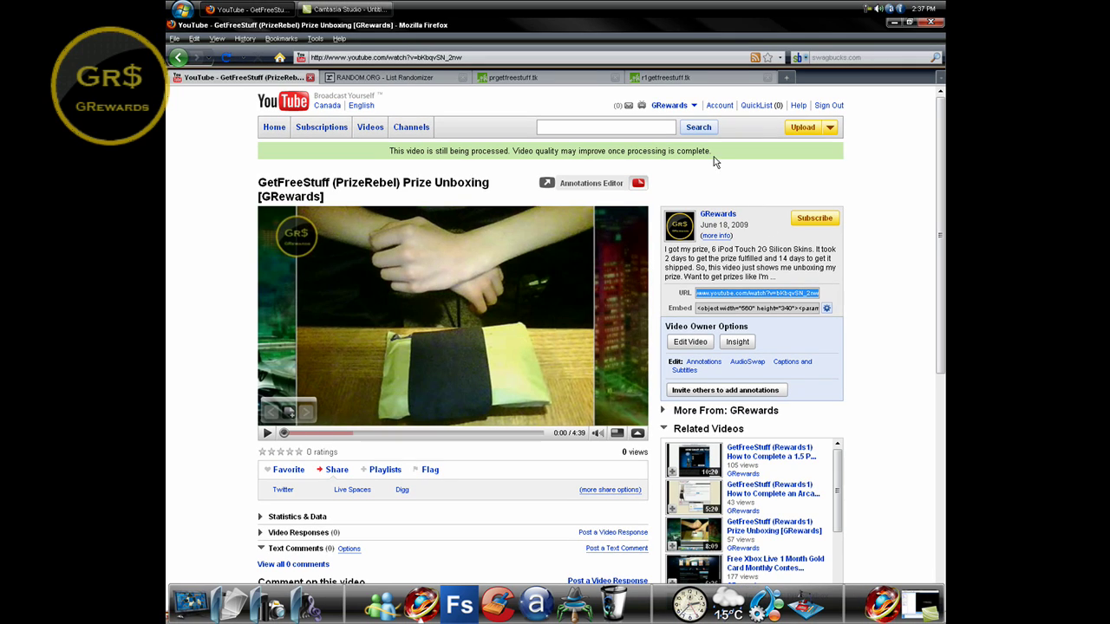
pyautogui.click(672, 105)
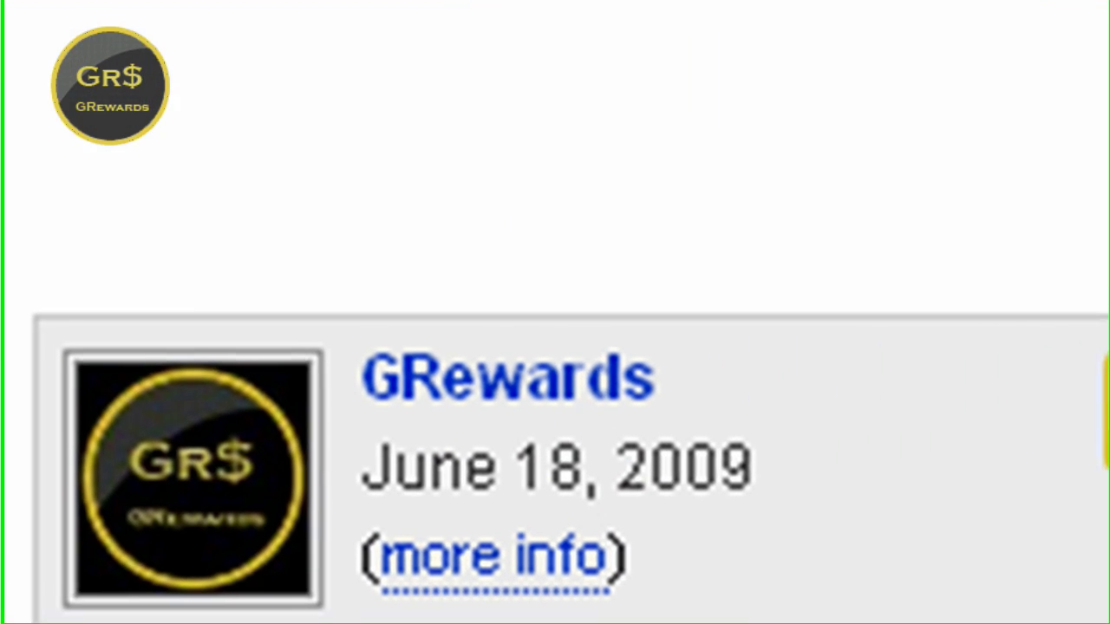
pyautogui.click(330, 339)
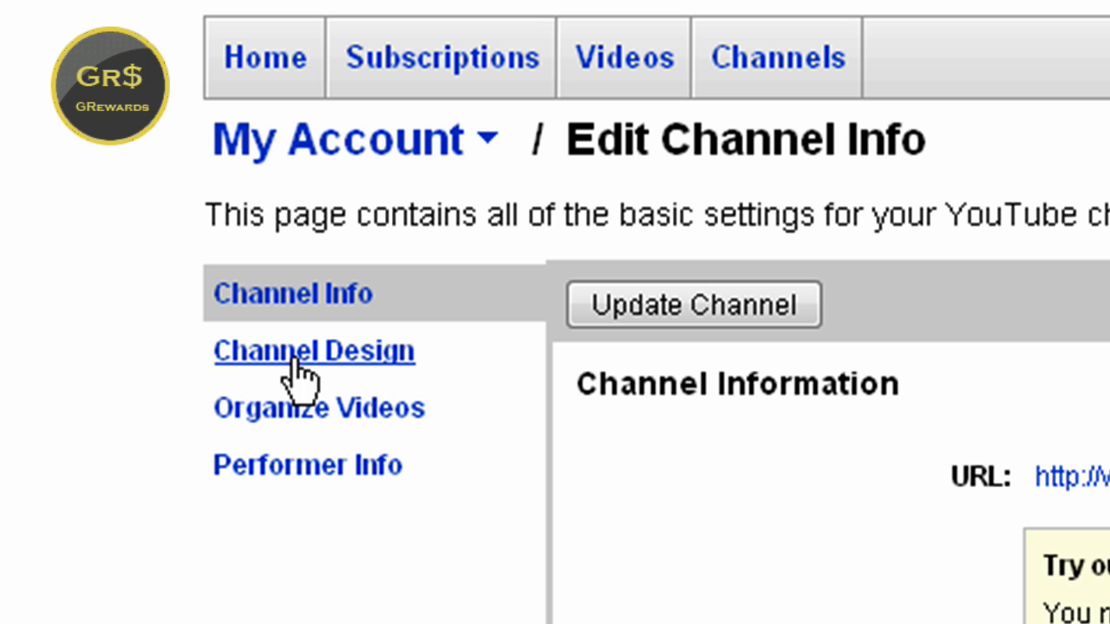
# Save the channel design with the unboxing video featured, then set Featured Video to My latest video
pyautogui.click(344, 354)
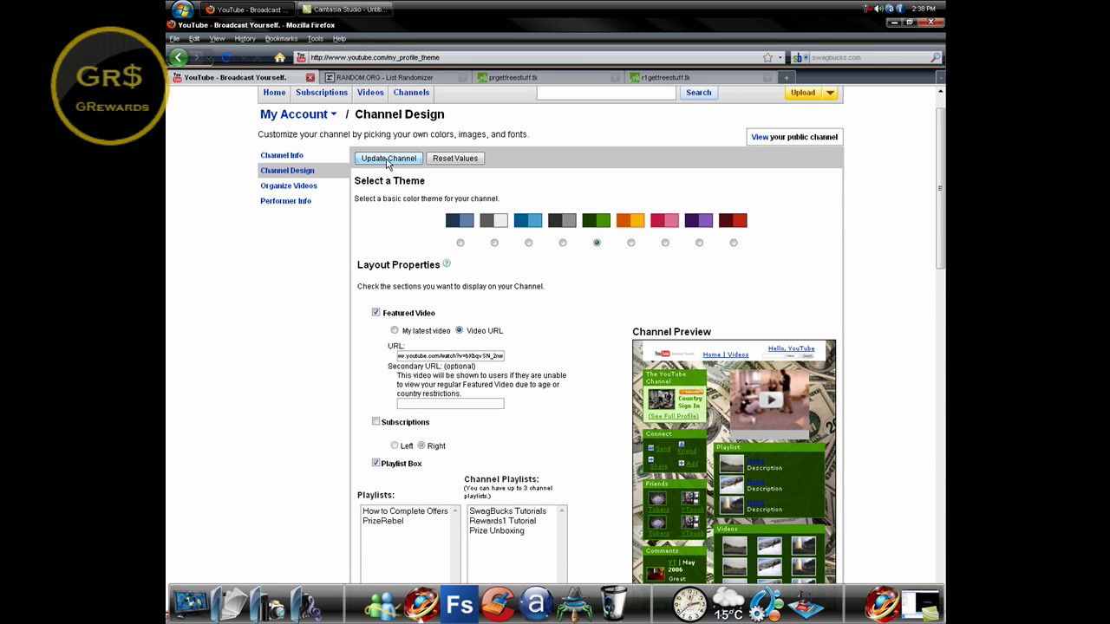
pyautogui.click(387, 159)
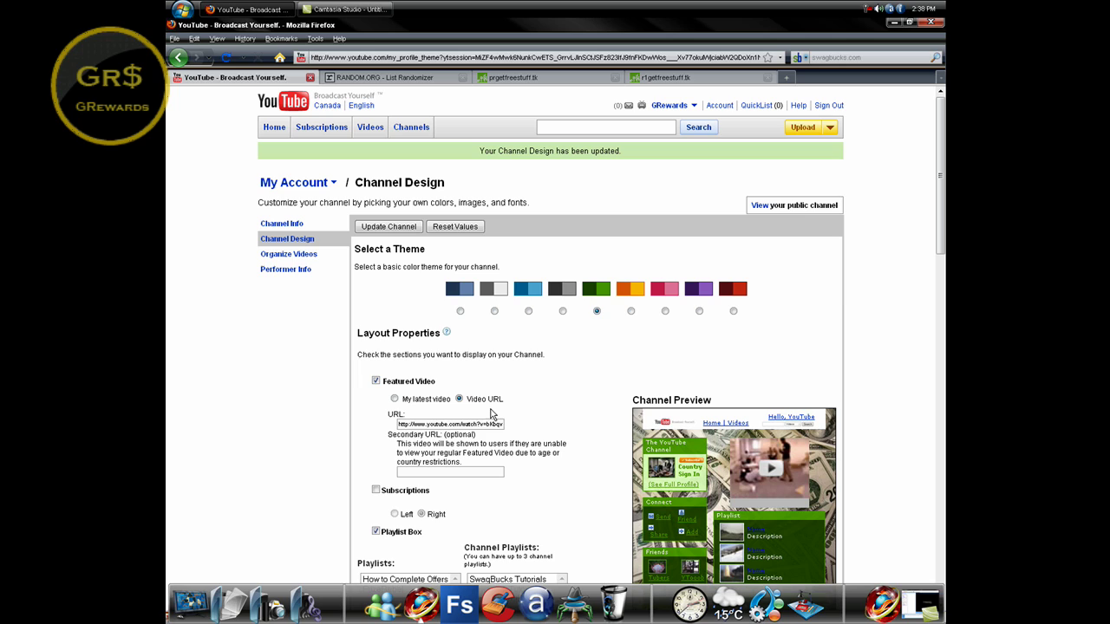
pyautogui.moveTo(410, 424); pyautogui.dragTo(483, 421)
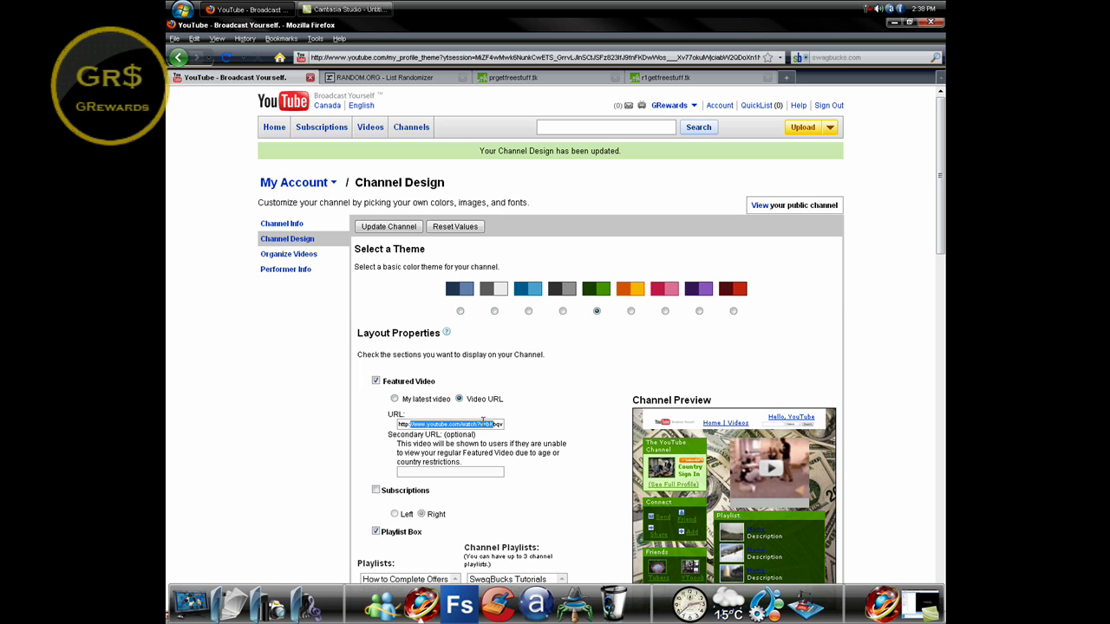
pyautogui.click(483, 421)
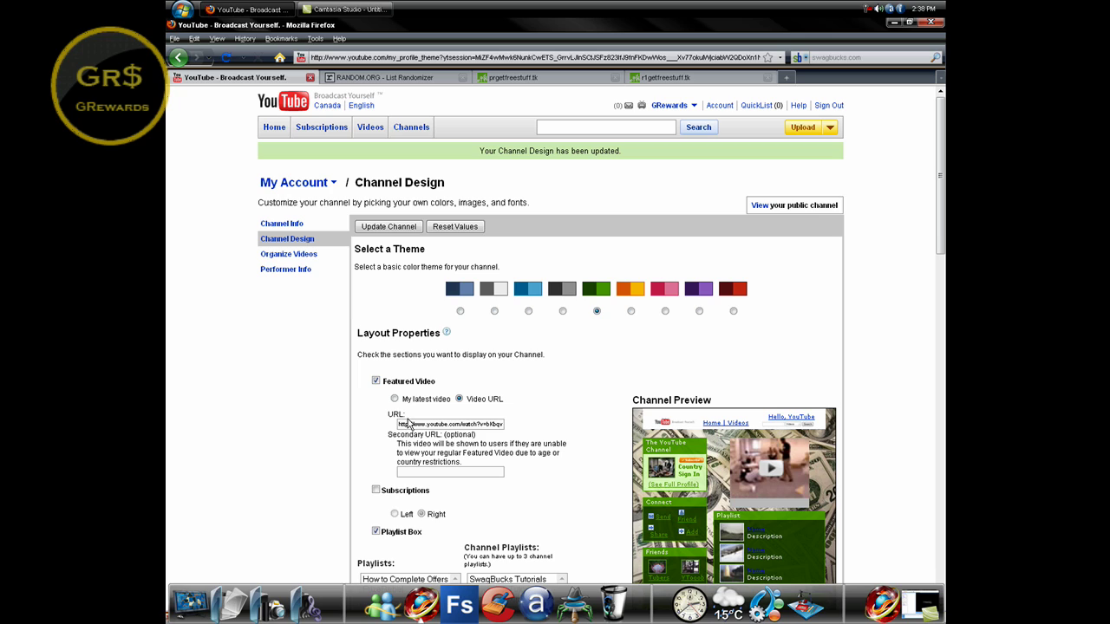
pyautogui.moveTo(402, 417)
pyautogui.mouseDown()
pyautogui.moveTo(468, 422)
pyautogui.moveTo(451, 422)
pyautogui.mouseUp()
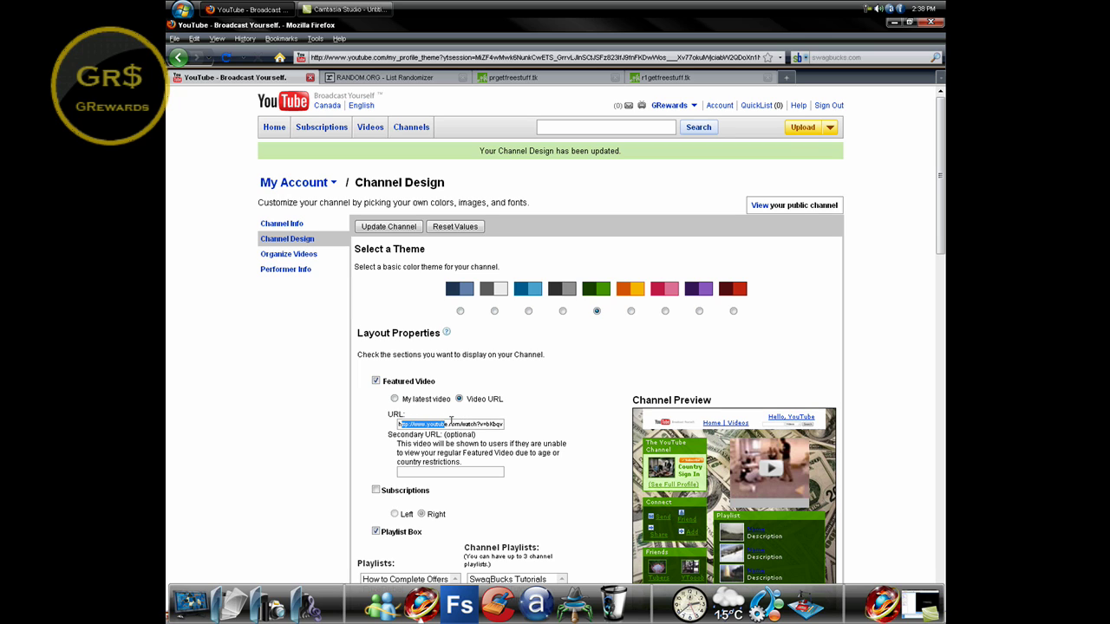
pyautogui.click(396, 399)
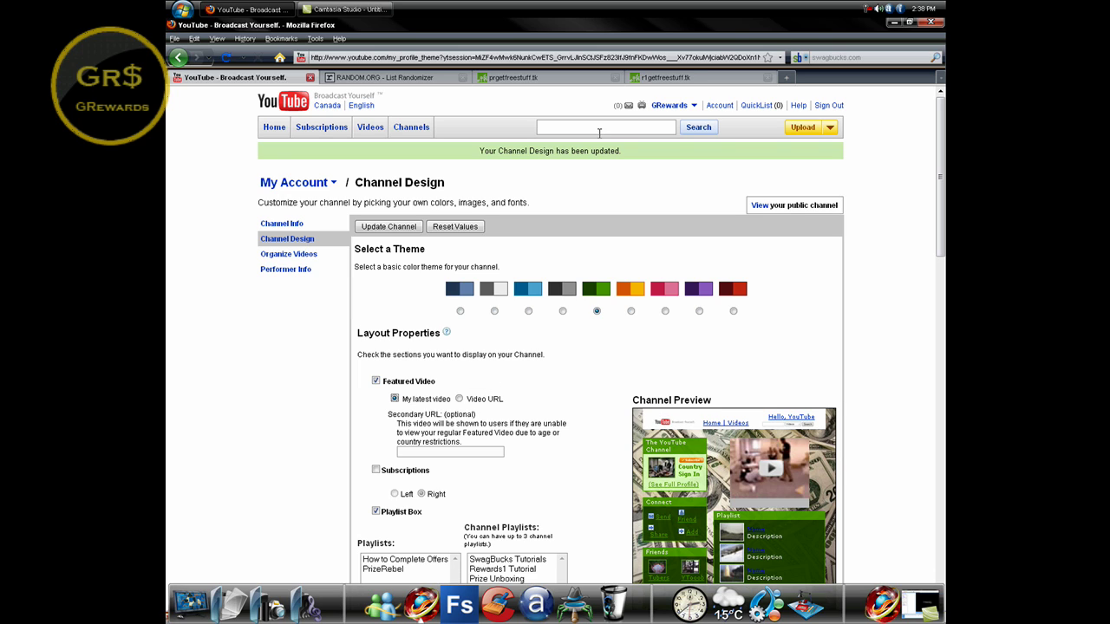
# From the YouTube home page, go to your own channel and start a private message to it
pyautogui.click(563, 130)
pyautogui.click(283, 102)
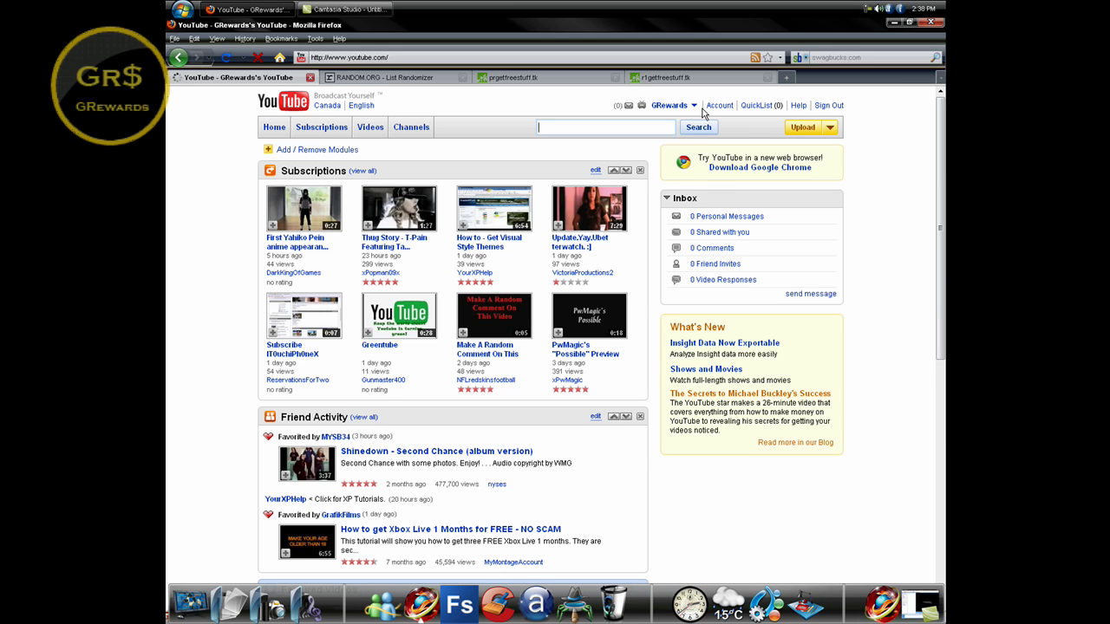
pyautogui.click(670, 106)
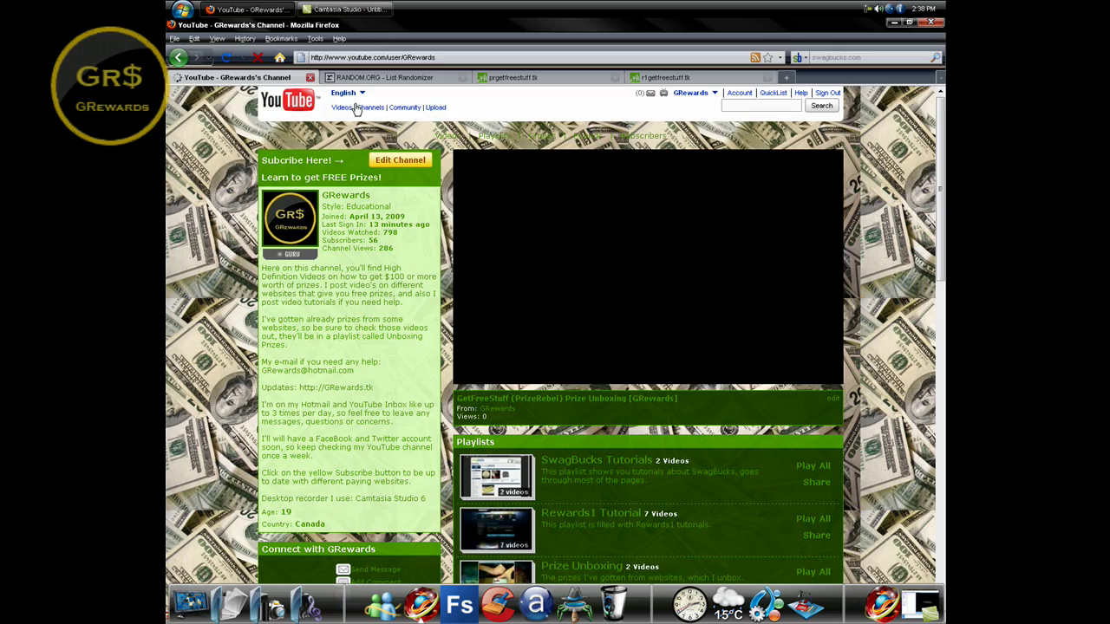
pyautogui.scroll(-1, 385, 140)
pyautogui.scroll(-5, 385, 141)
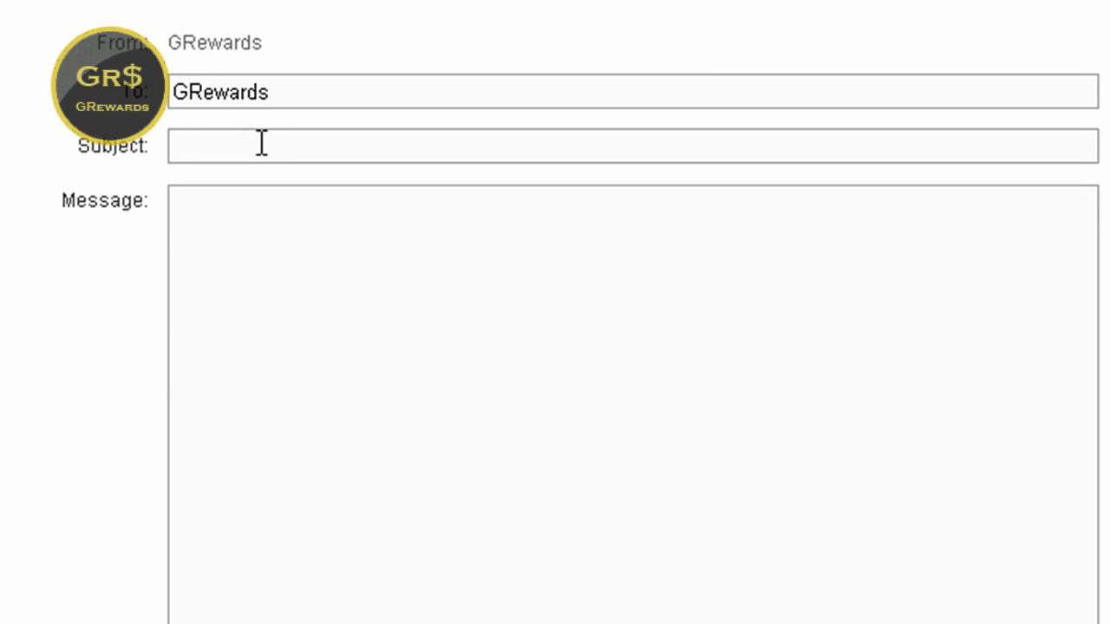
# Enter 'Contest Number 1' as the message subject
pyautogui.write('Contest')
pyautogui.write(' Number ')
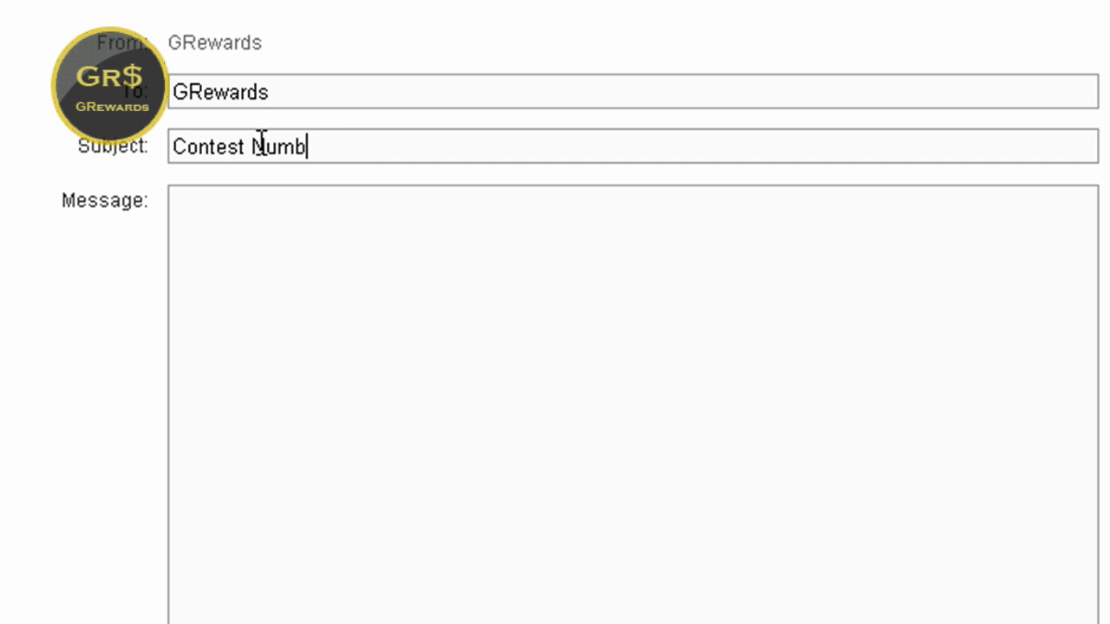
pyautogui.write('1')
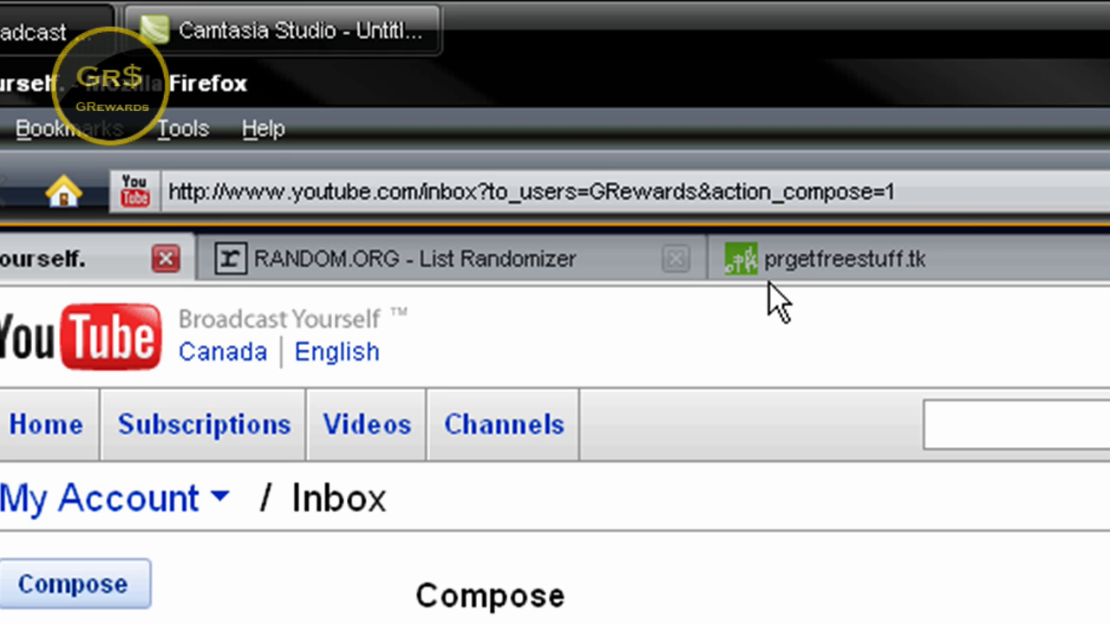
# Review the PrizeRebel sign-up page's password field, then close that page
pyautogui.click(878, 260)
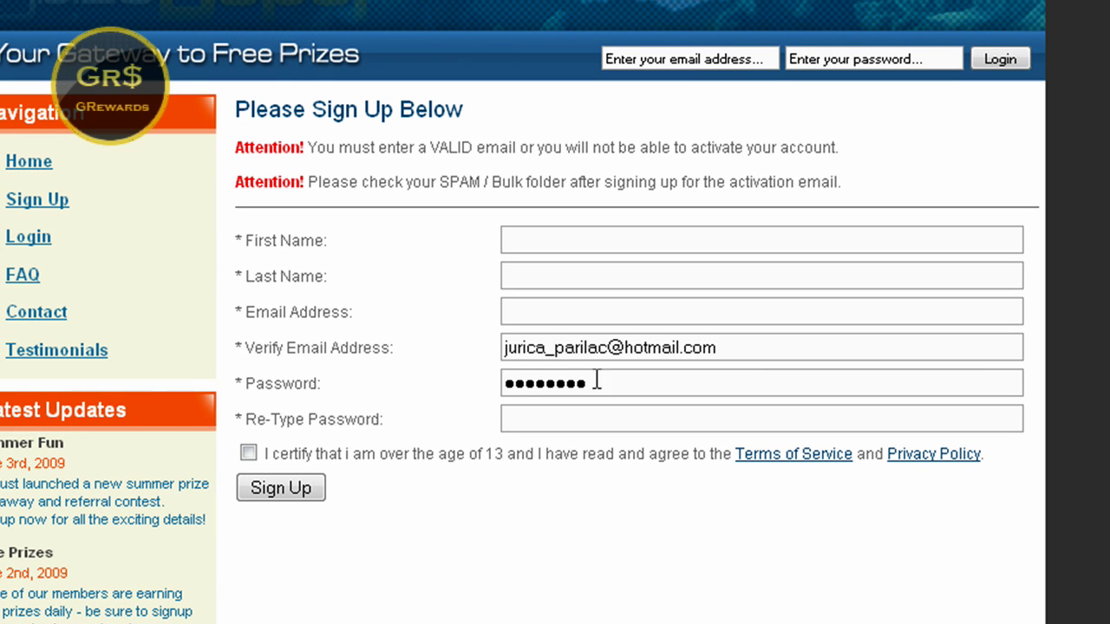
pyautogui.moveTo(651, 387); pyautogui.dragTo(417, 388)
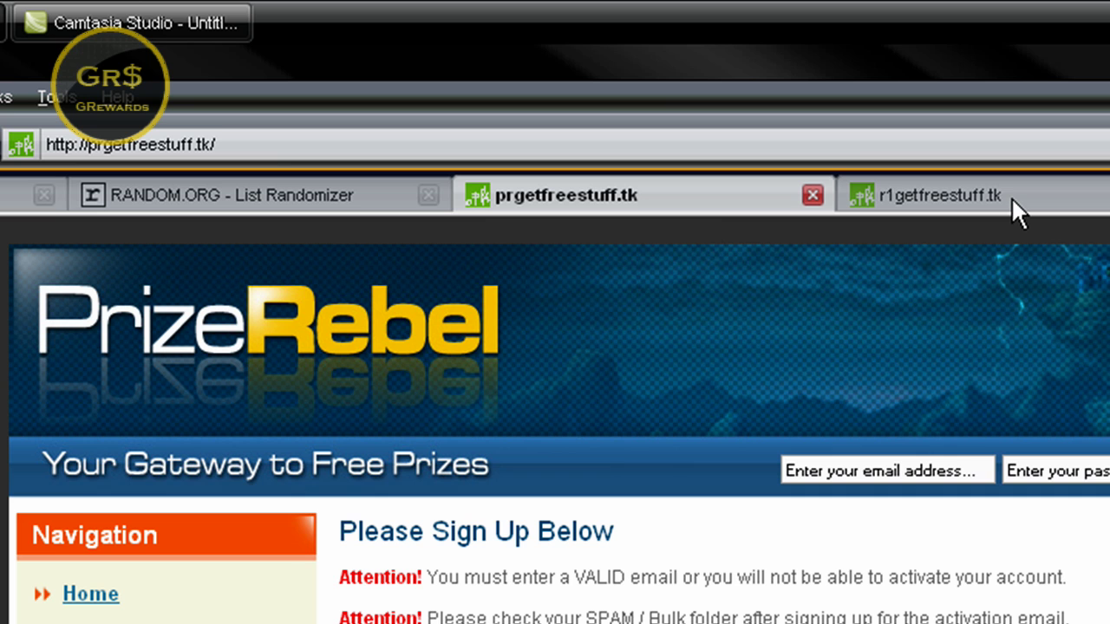
pyautogui.middleClick(699, 197)
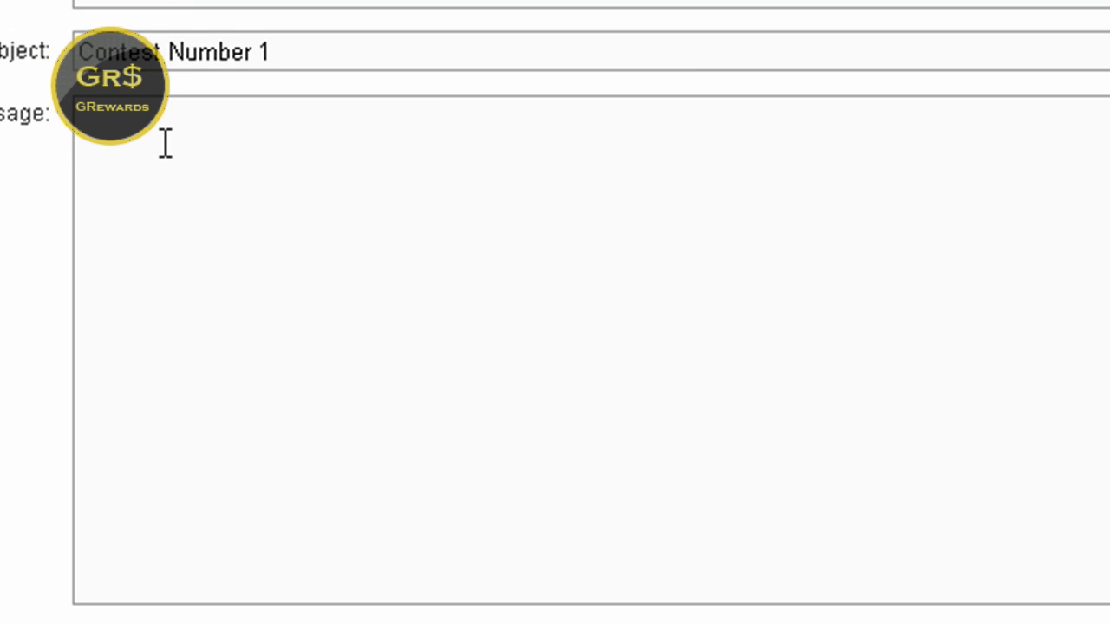
# Write the R1GetFreeStuff block with its username e-mail and account password lines
pyautogui.write('RTGetF')
pyautogui.write('reeStuff:')
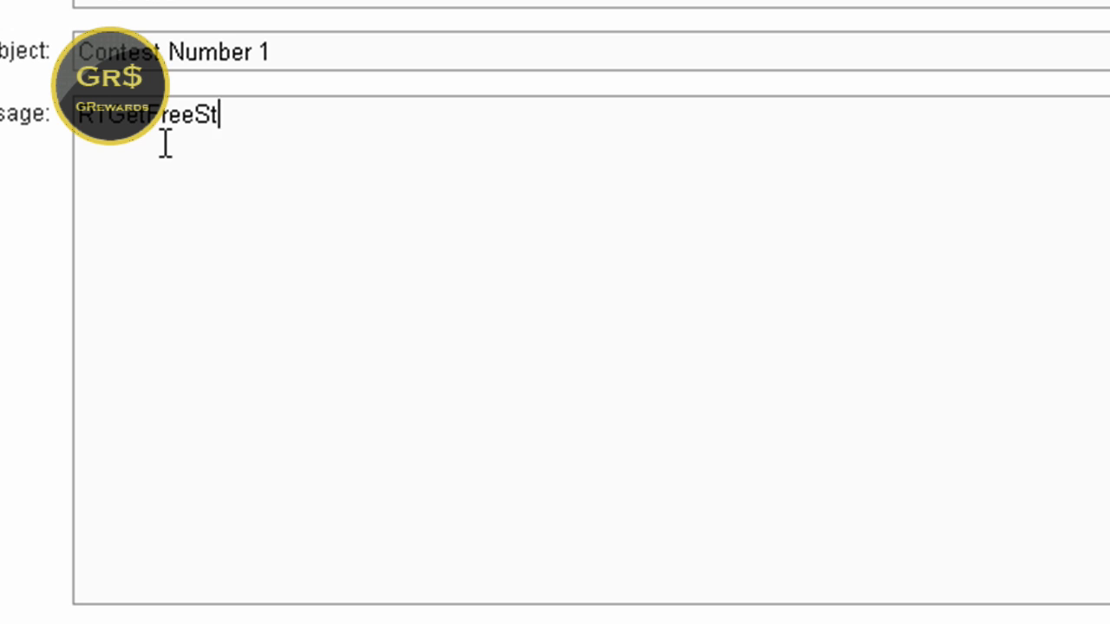
pyautogui.press('Return')
pyautogui.write('Username: ')
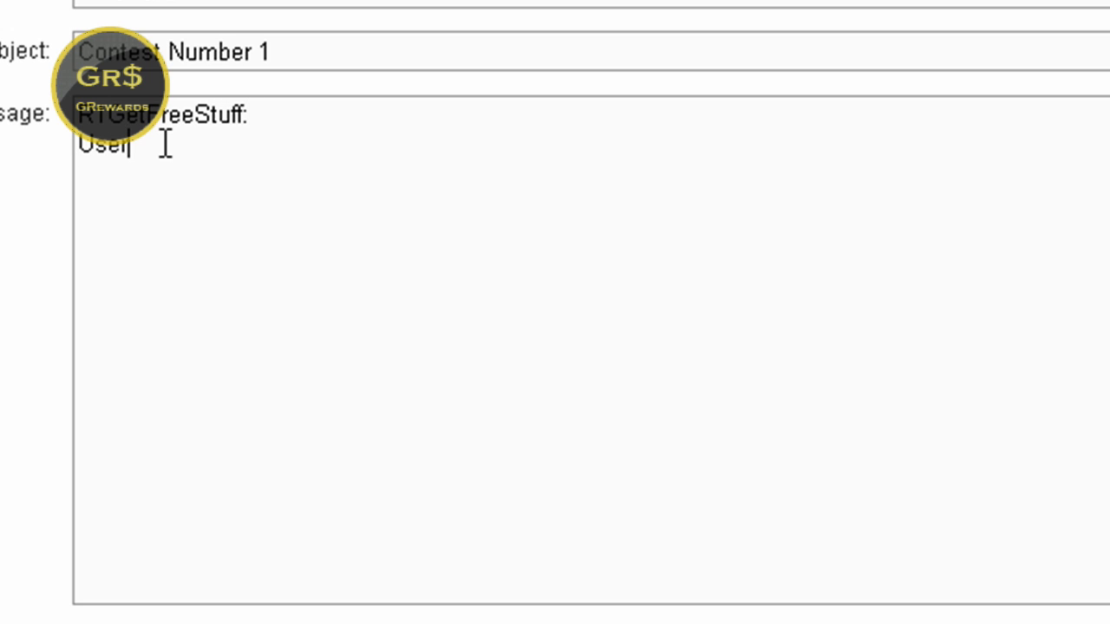
pyautogui.write('ea')
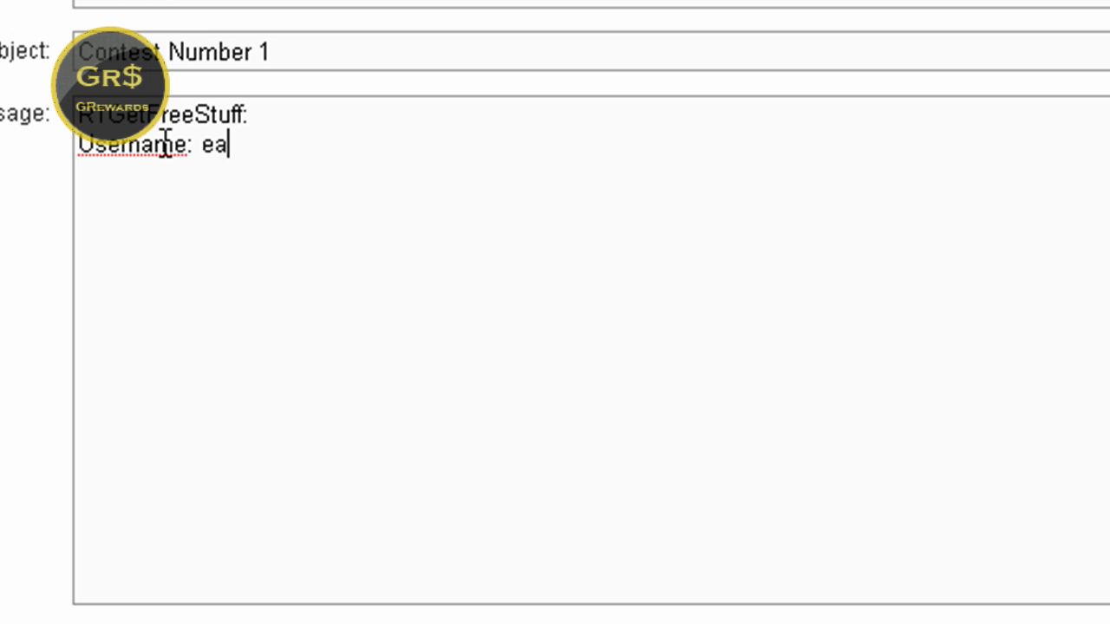
pyautogui.press('BackSpace')
pyautogui.write('xample')
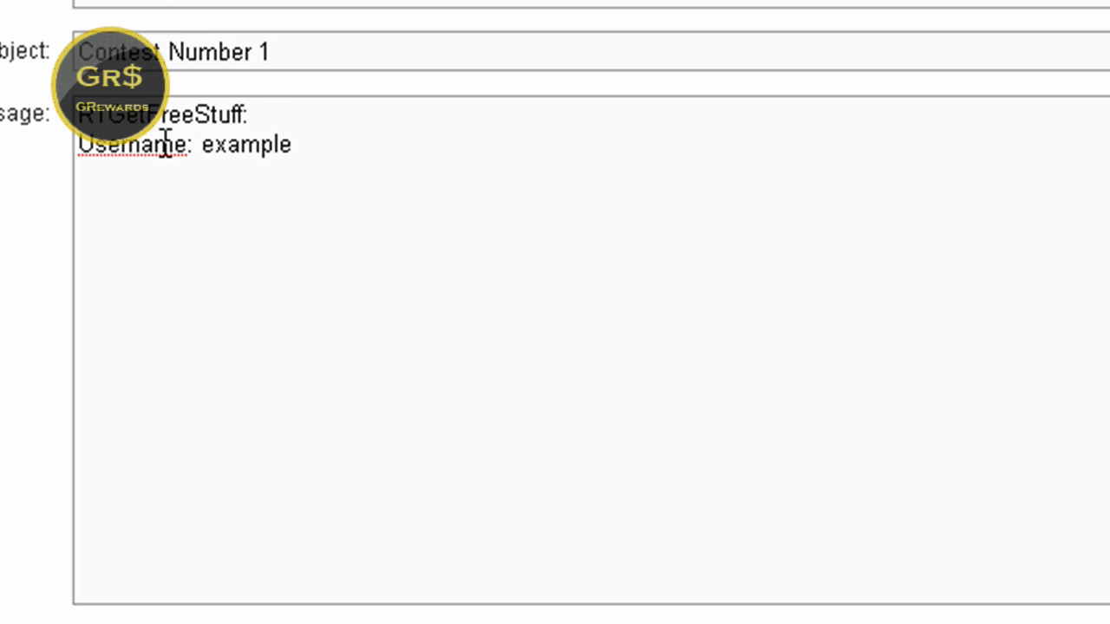
pyautogui.write('@hotmail.com')
pyautogui.press('Return')
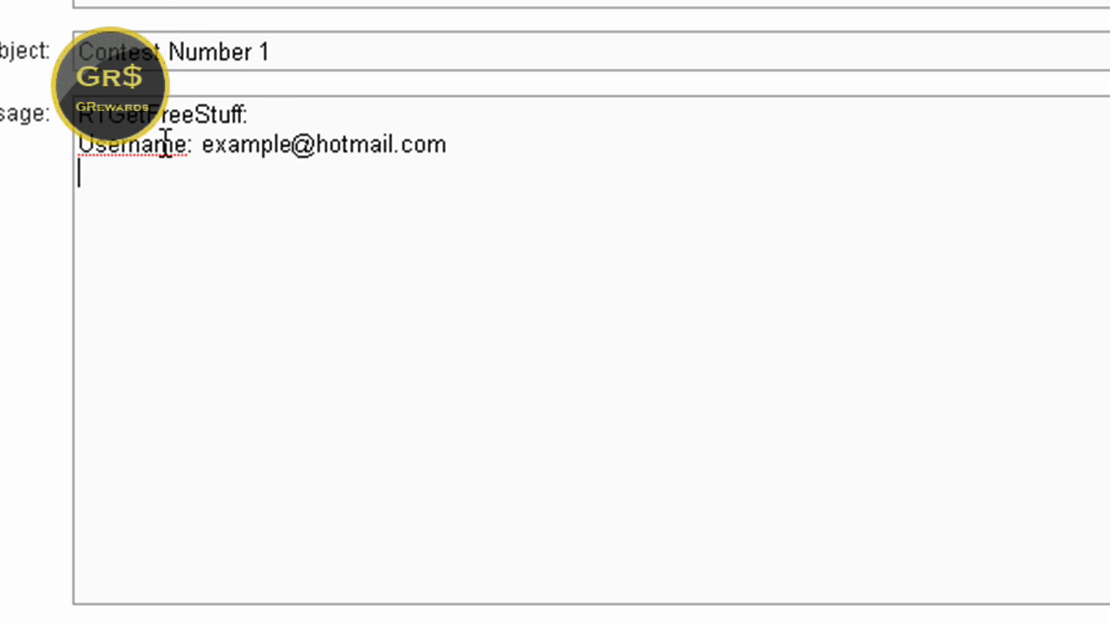
pyautogui.write('Password')
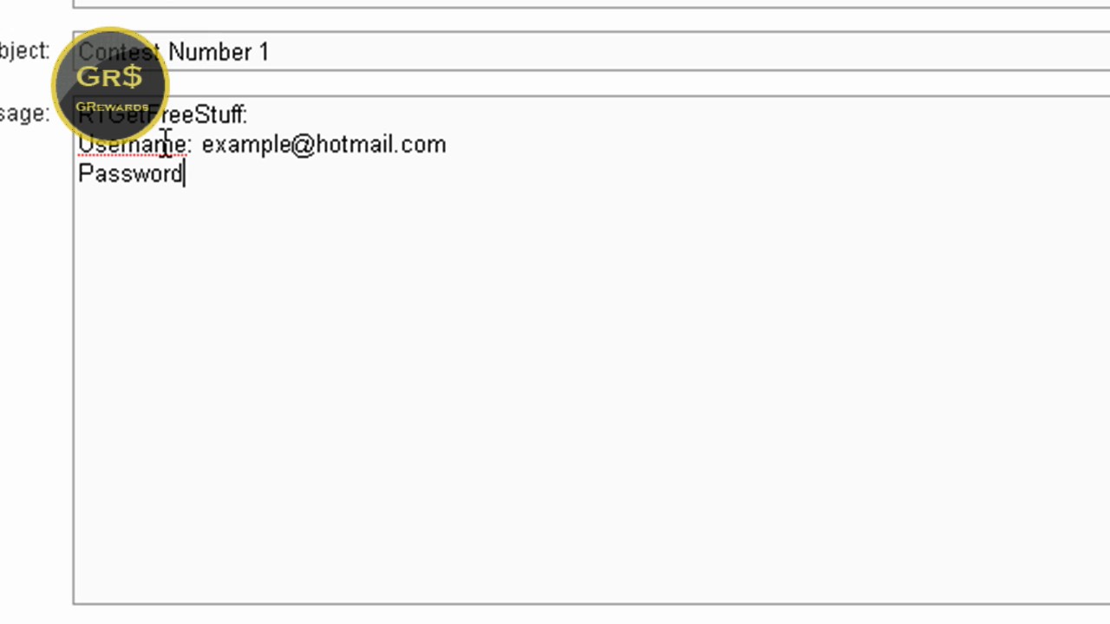
pyautogui.write(':')
pyautogui.write(' 111111')
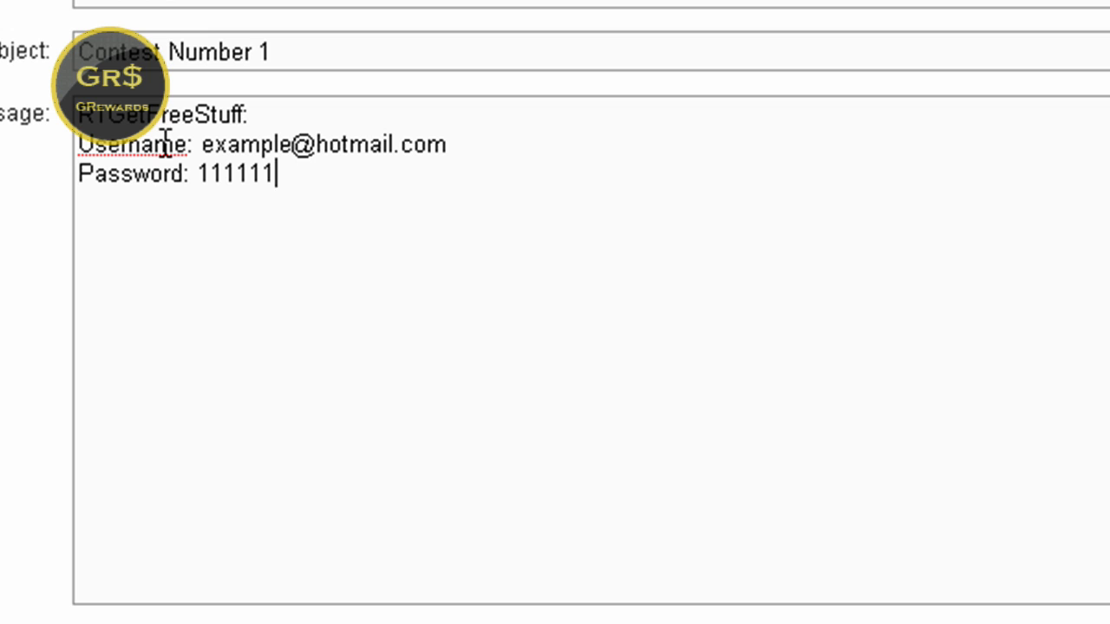
pyautogui.press('Return')
pyautogui.press('Return')
# Add the PRGetFreeStuff block with its username e-mail and account password lines
pyautogui.write('PRGetF')
pyautogui.write('reeStuff:')
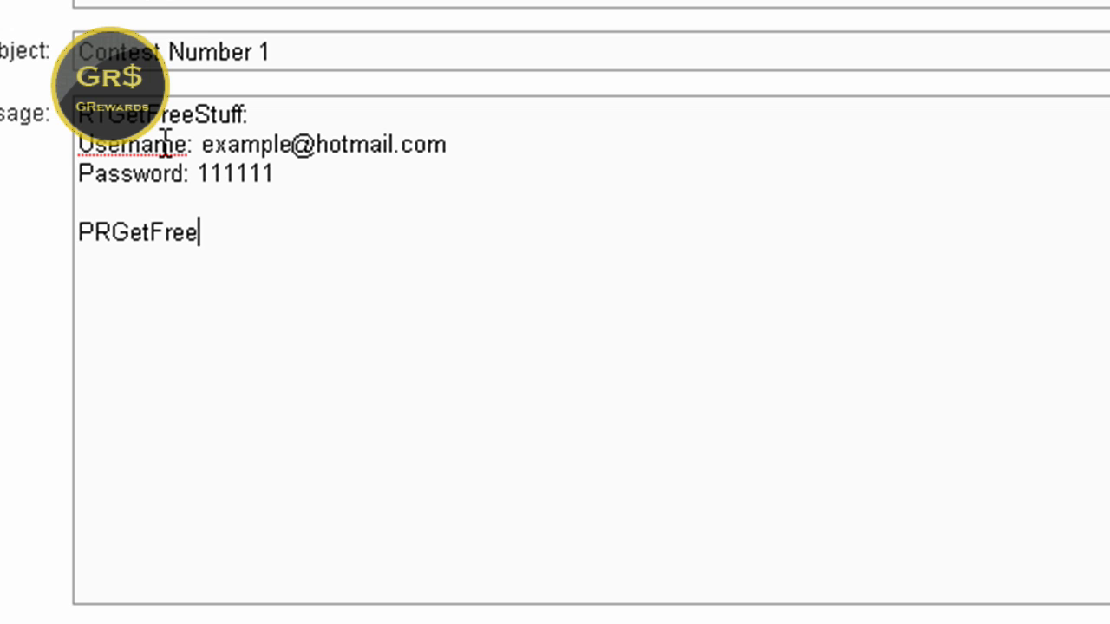
pyautogui.press('Return')
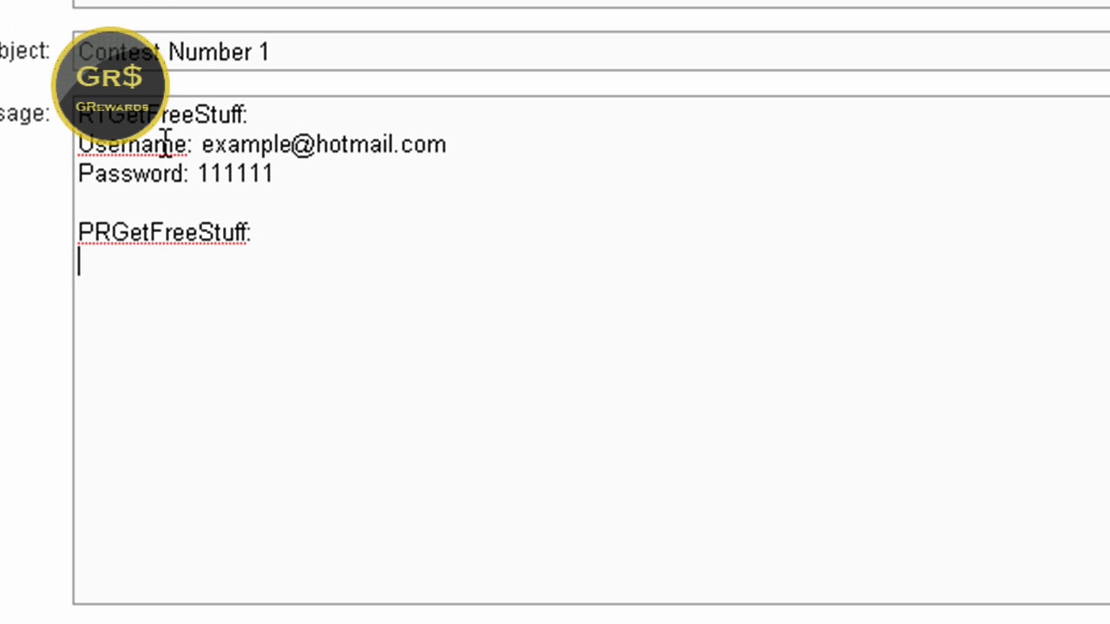
pyautogui.write('Username: ')
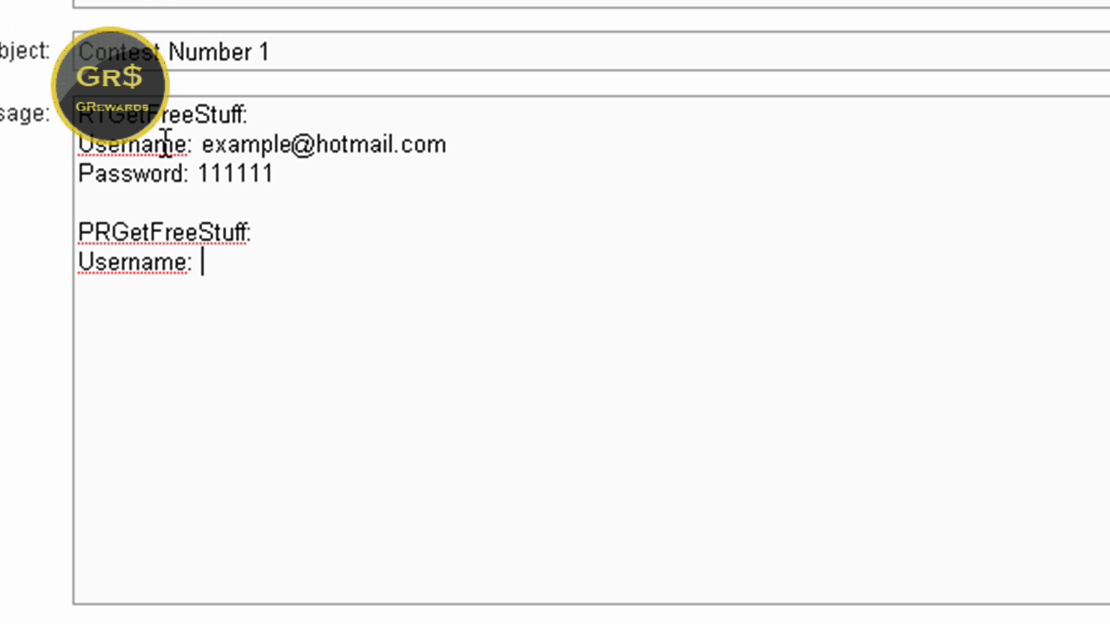
pyautogui.write('example@ho')
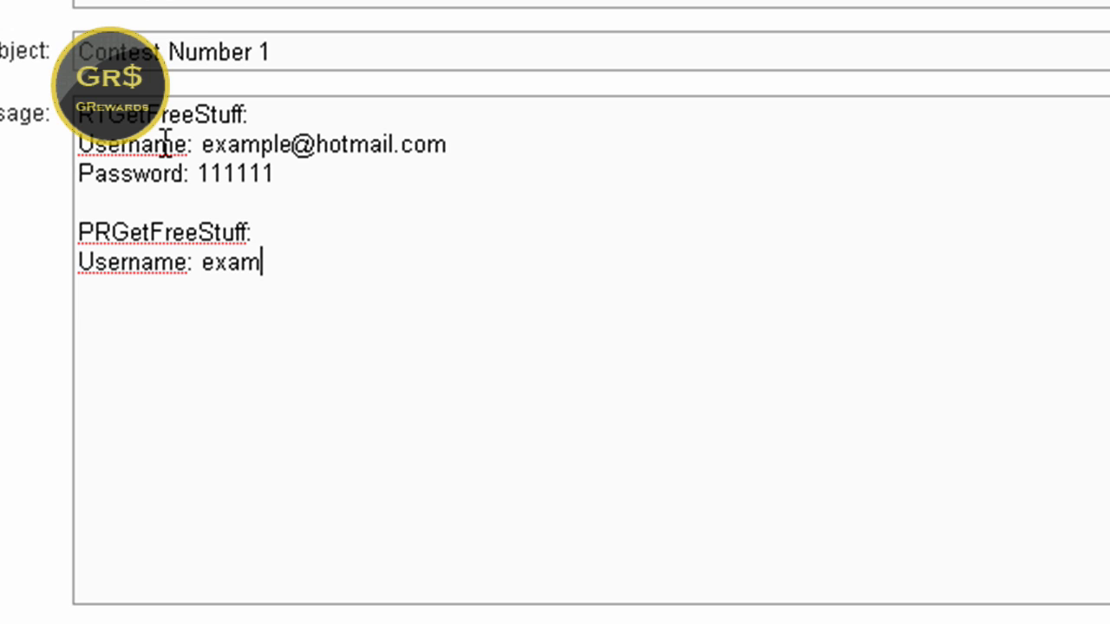
pyautogui.write('tmail.com')
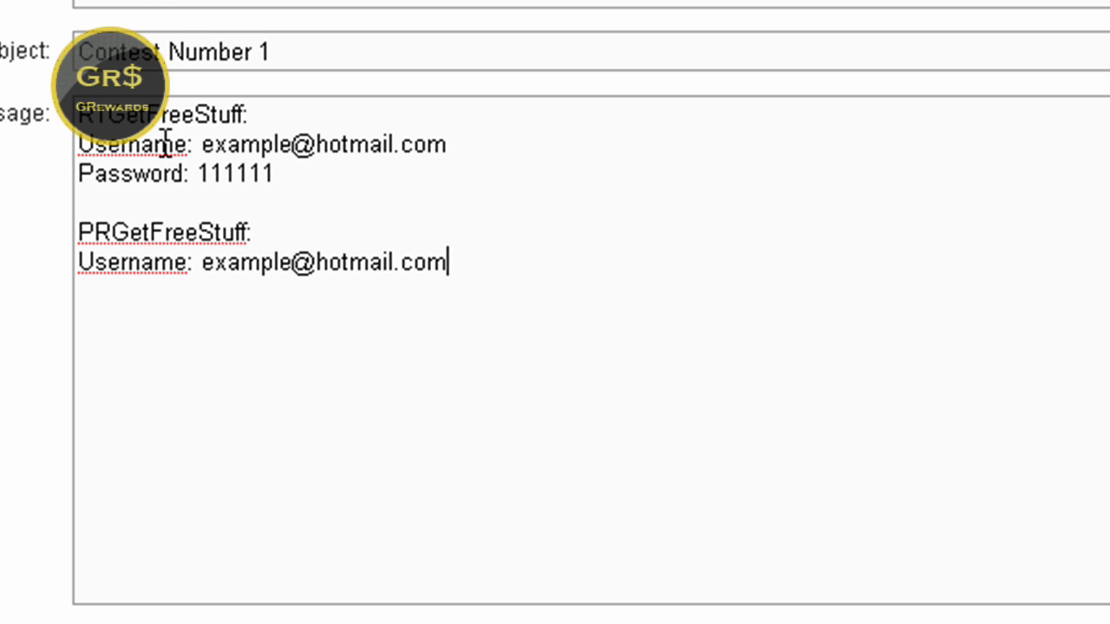
pyautogui.scroll(-2, 107, 285)
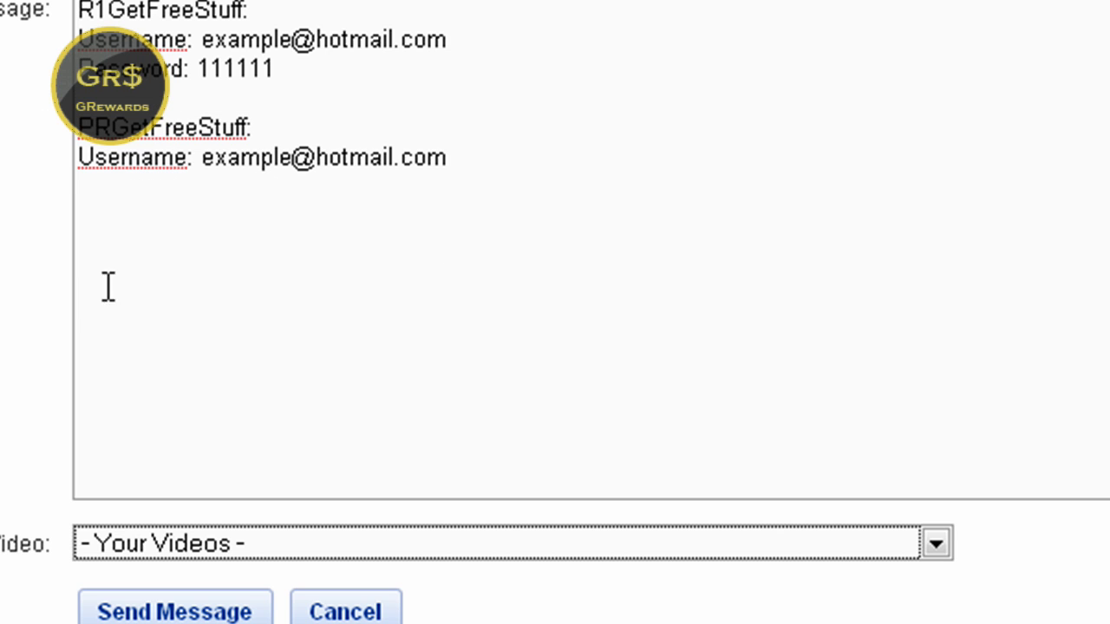
pyautogui.moveTo(120, 157); pyautogui.dragTo(154, 157)
pyautogui.click(462, 144)
pyautogui.press('Return')
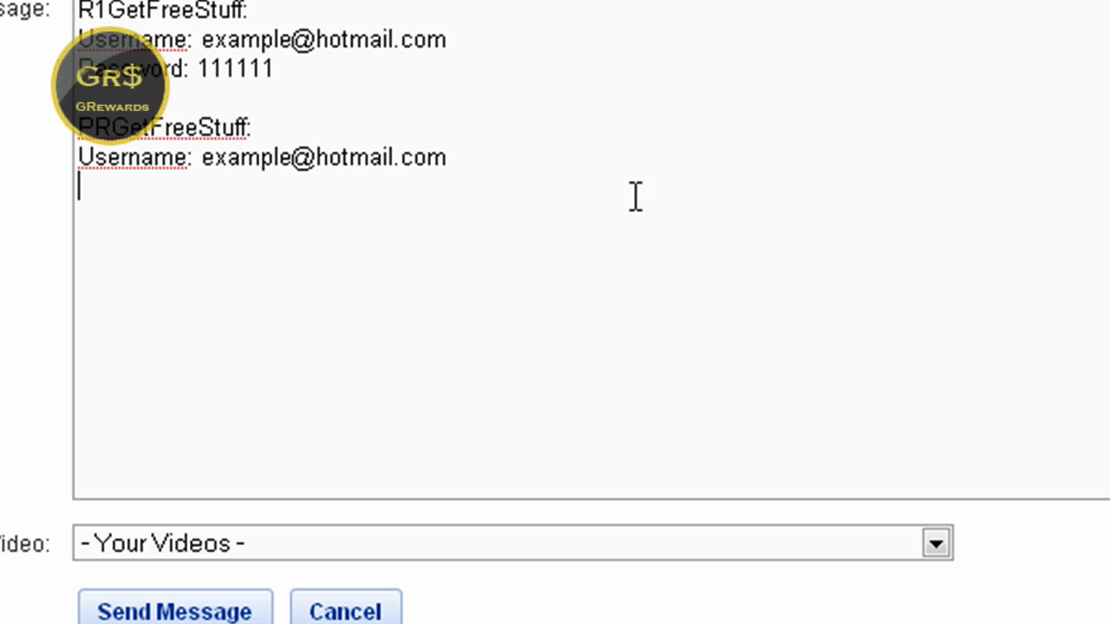
pyautogui.write('PASS')
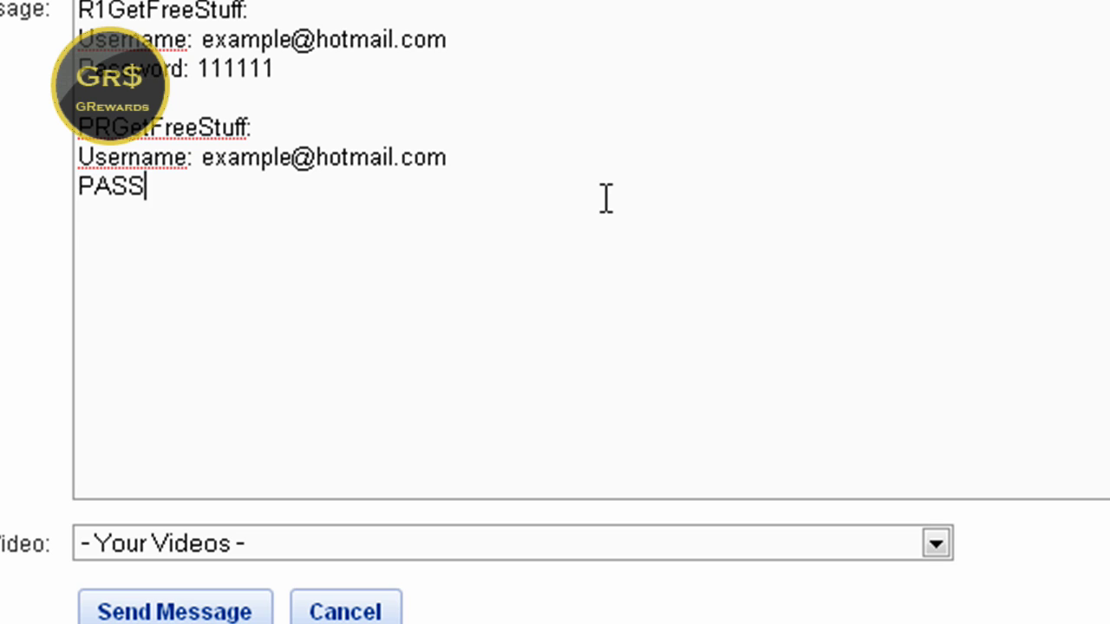
pyautogui.press('BackSpace')
pyautogui.press('BackSpace')
pyautogui.press('BackSpace')
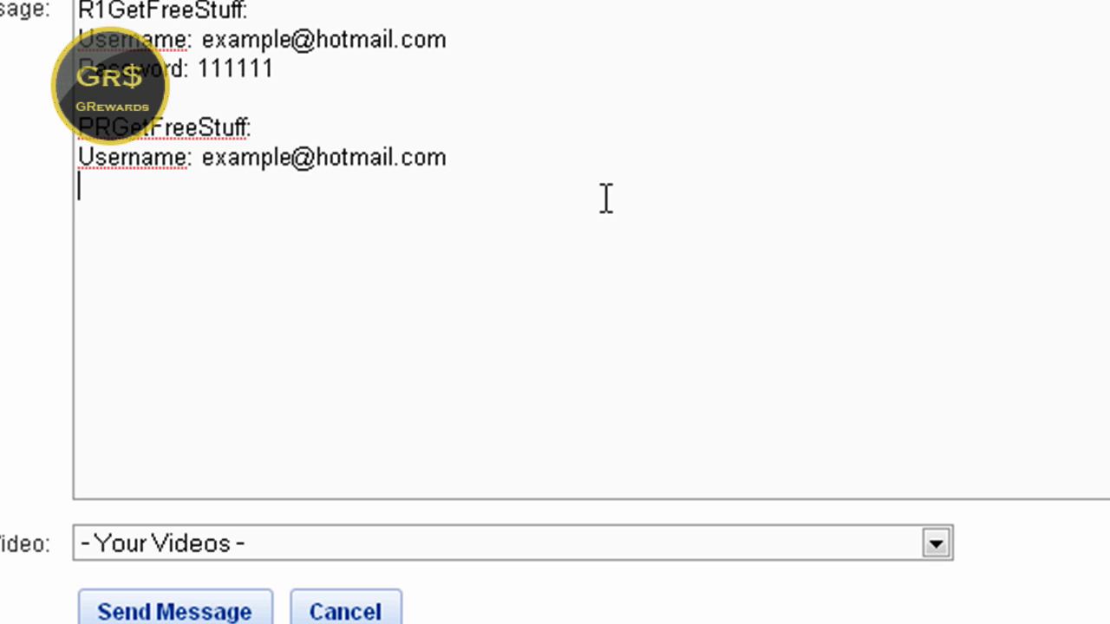
pyautogui.write('Password: 111111  PRG')
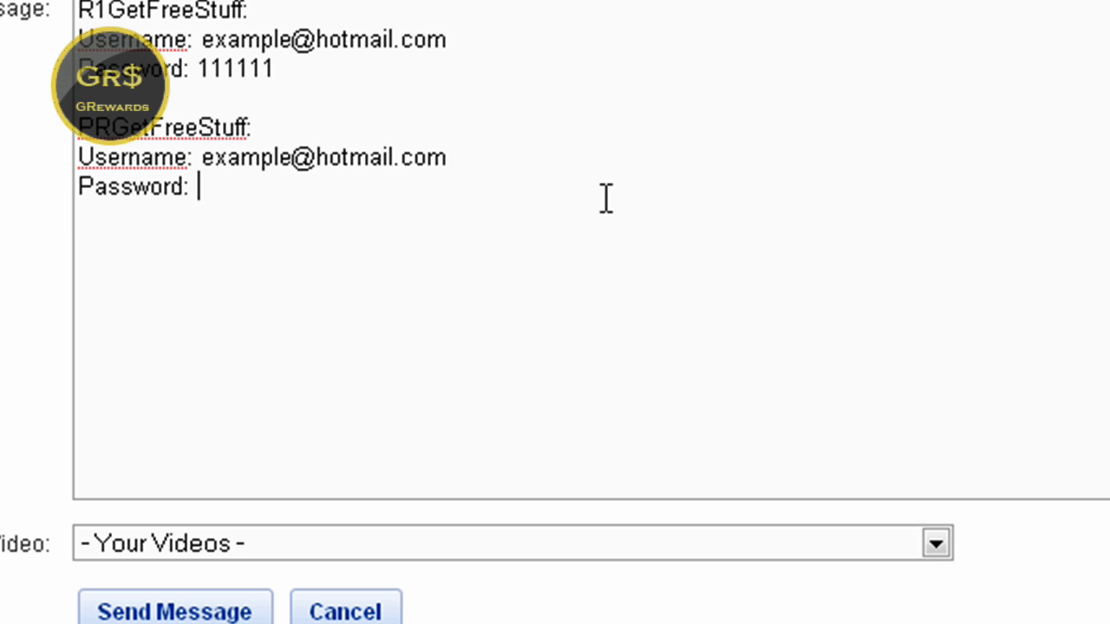
pyautogui.write('e')
pyautogui.press('BackSpace')
pyautogui.write('11111')
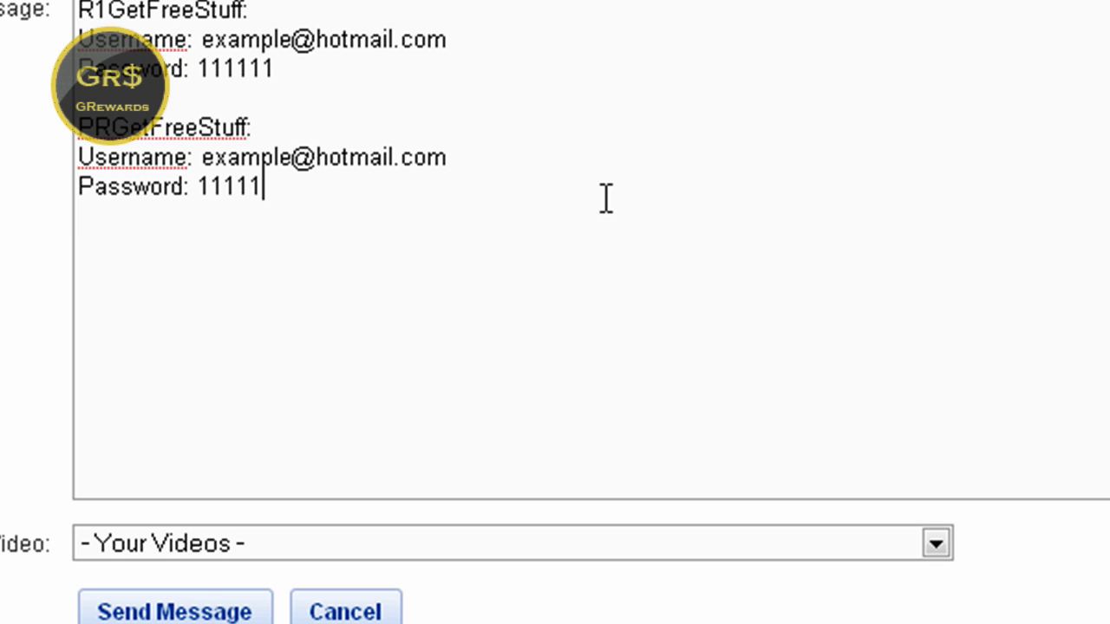
pyautogui.write('1')
pyautogui.moveTo(213, 36); pyautogui.dragTo(483, 32)
pyautogui.click(483, 32)
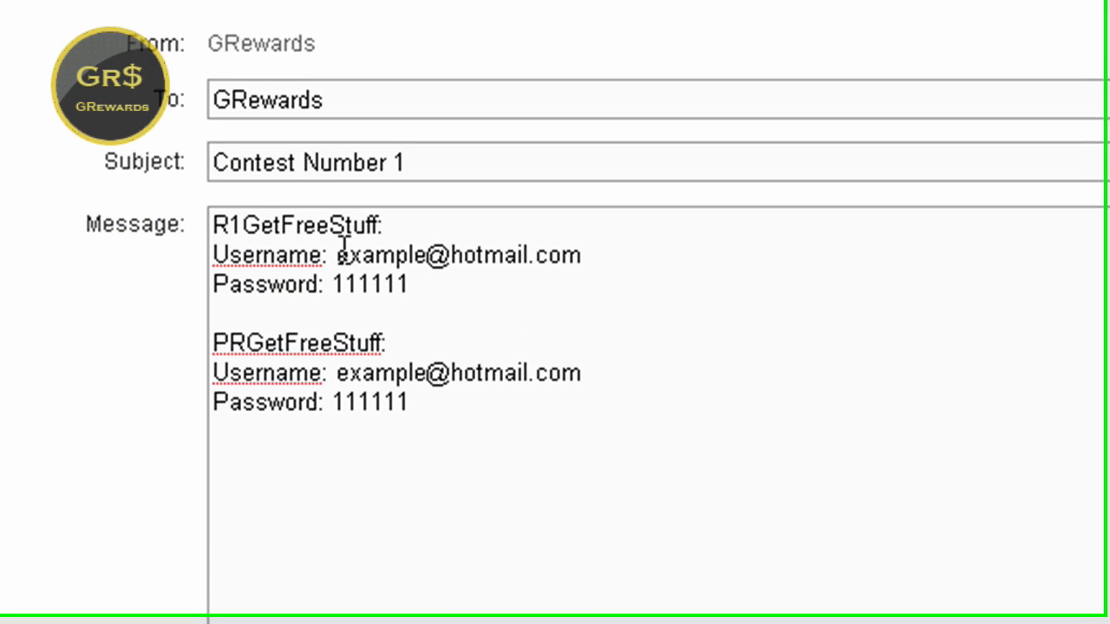
pyautogui.moveTo(233, 90); pyautogui.dragTo(494, 90)
pyautogui.click(464, 91)
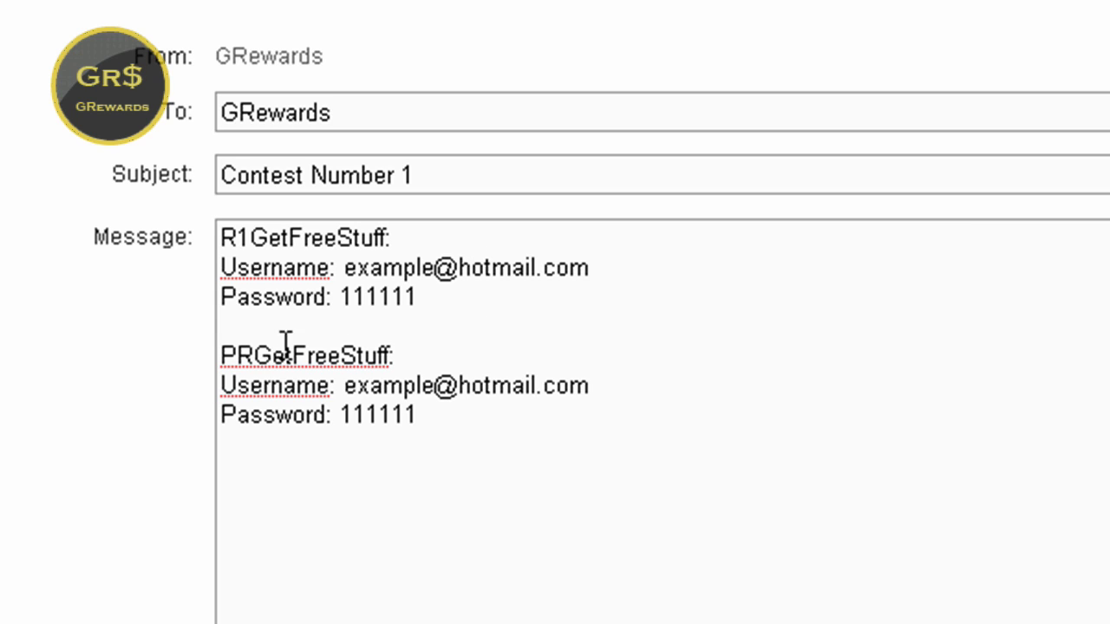
pyautogui.moveTo(376, 360); pyautogui.dragTo(550, 367)
pyautogui.moveTo(477, 428)
pyautogui.mouseDown()
pyautogui.moveTo(319, 385)
pyautogui.moveTo(196, 381)
pyautogui.mouseUp()
pyautogui.click(295, 384)
pyautogui.moveTo(336, 385); pyautogui.dragTo(624, 390)
pyautogui.click(624, 390)
pyautogui.moveTo(337, 415); pyautogui.dragTo(438, 414)
pyautogui.click(442, 413)
pyautogui.hotkey('ctrl', 'a')
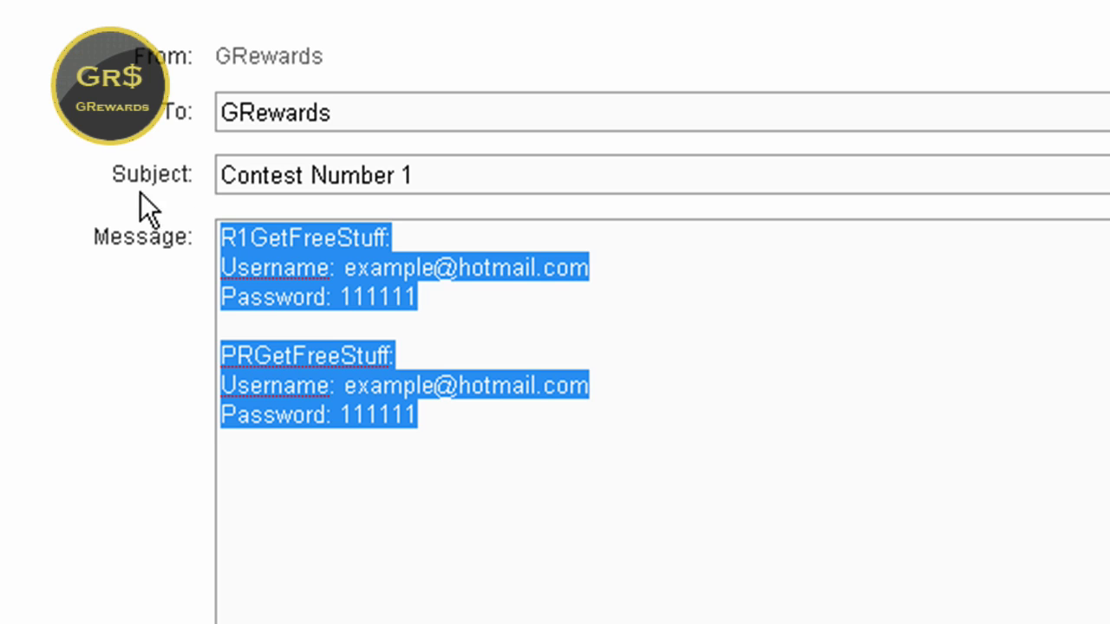
pyautogui.click(285, 347)
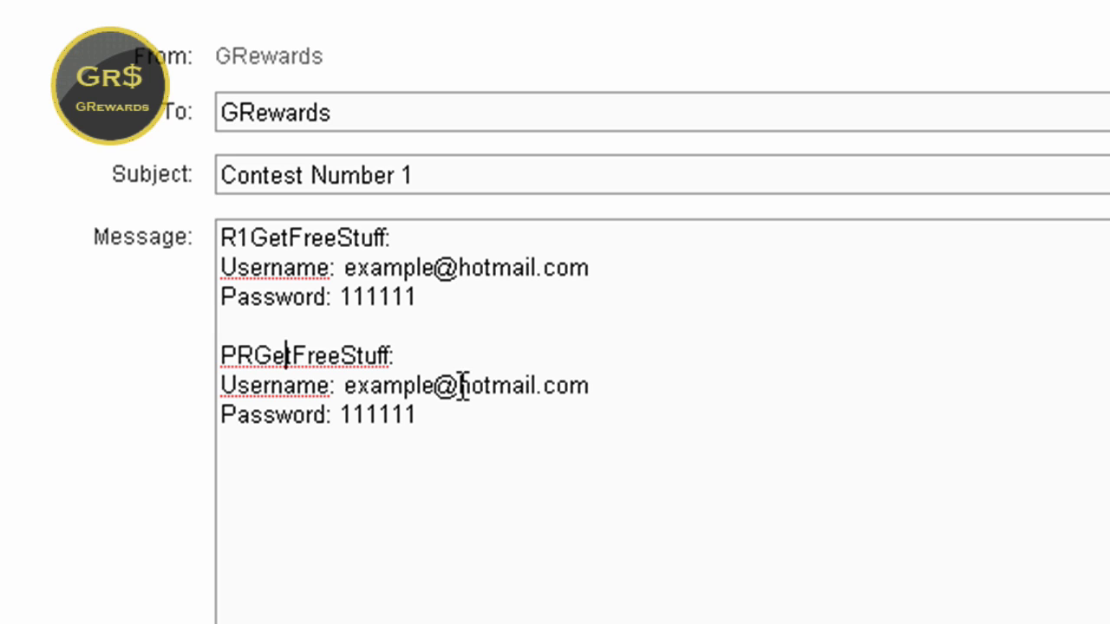
pyautogui.moveTo(499, 428)
pyautogui.mouseDown()
pyautogui.moveTo(339, 384)
pyautogui.moveTo(285, 384)
pyautogui.mouseUp()
pyautogui.click(518, 408)
pyautogui.moveTo(523, 416); pyautogui.dragTo(77, 181)
pyautogui.click(407, 357)
pyautogui.click(560, 482)
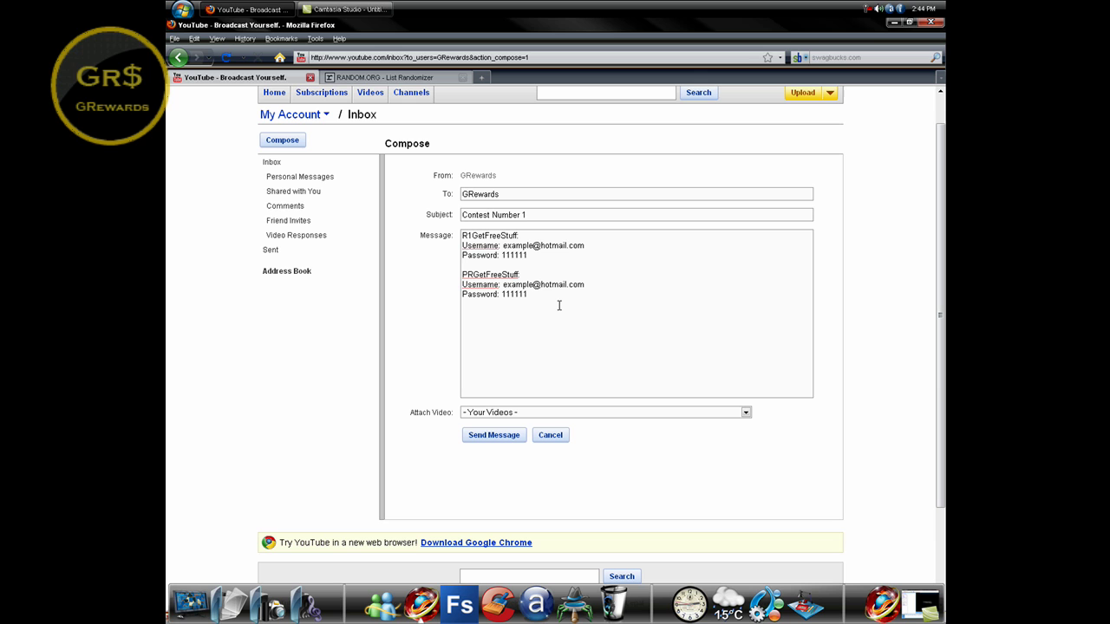
# Add Example4 through Example7 to the RANDOM.ORG list, one per line
pyautogui.click(385, 78)
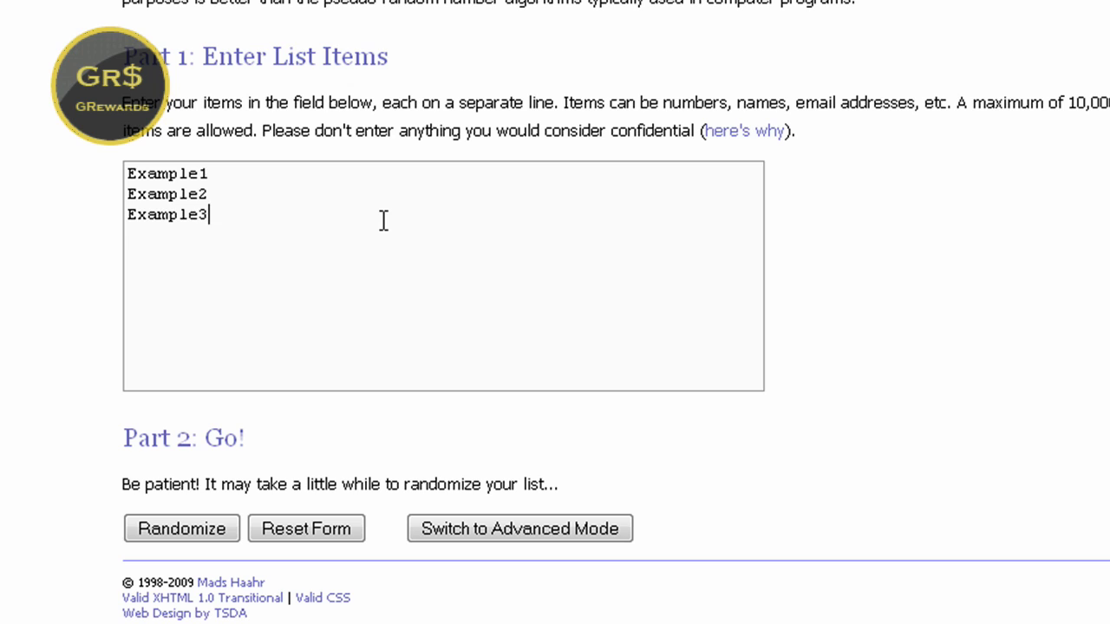
pyautogui.press('Return')
pyautogui.write('Example4')
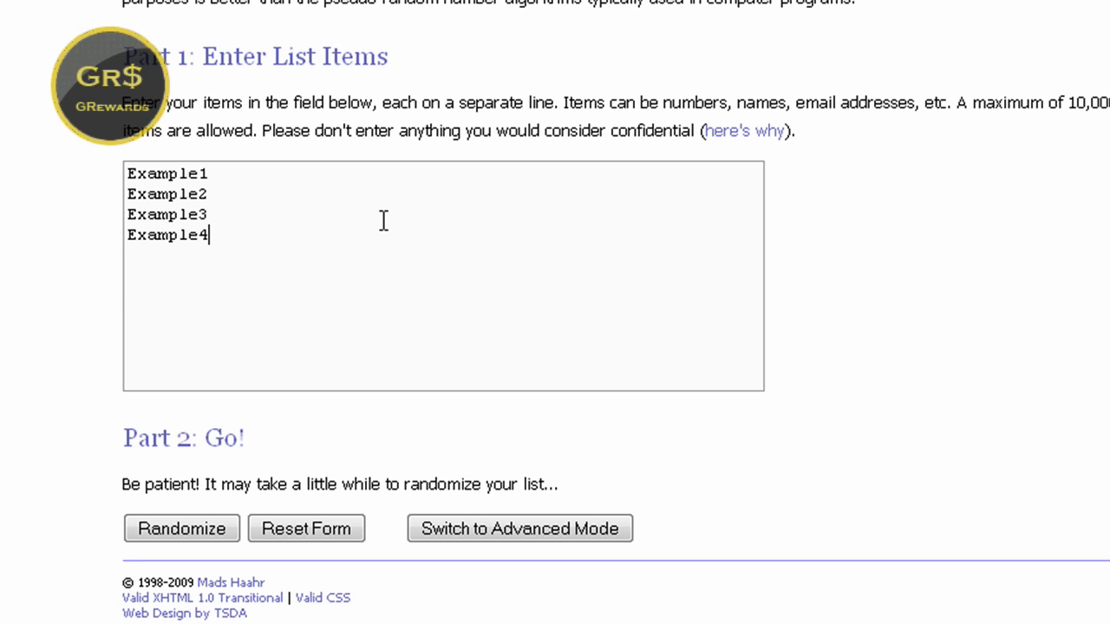
pyautogui.press('Return')
pyautogui.write('Exm')
pyautogui.write('mple5')
pyautogui.press('Return')
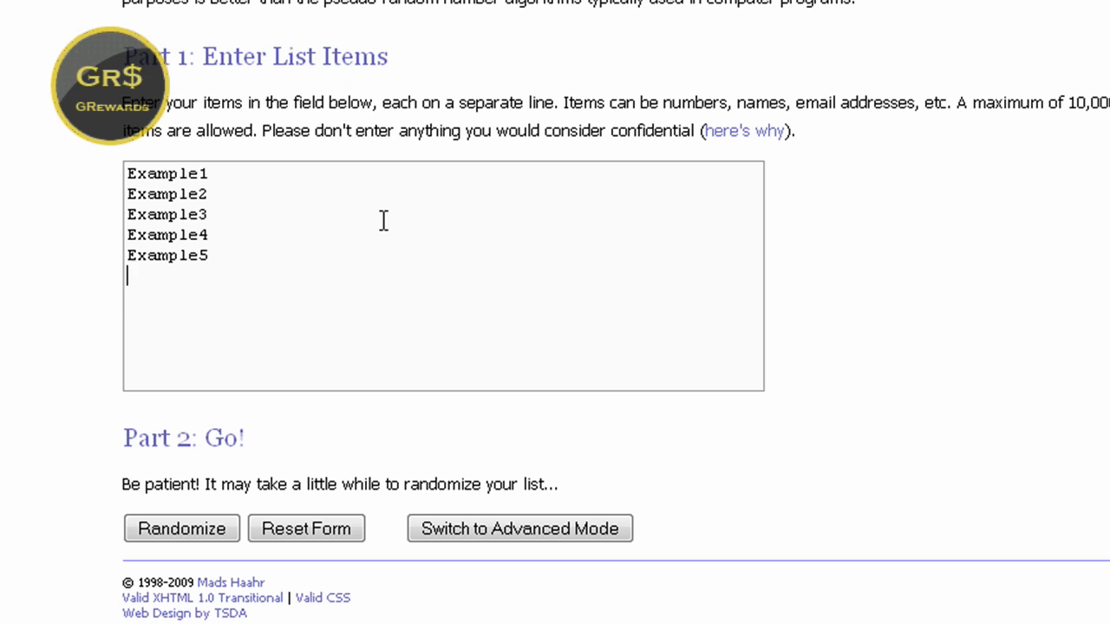
pyautogui.write('Example')
pyautogui.write('6')
pyautogui.press('Return')
pyautogui.write('Example')
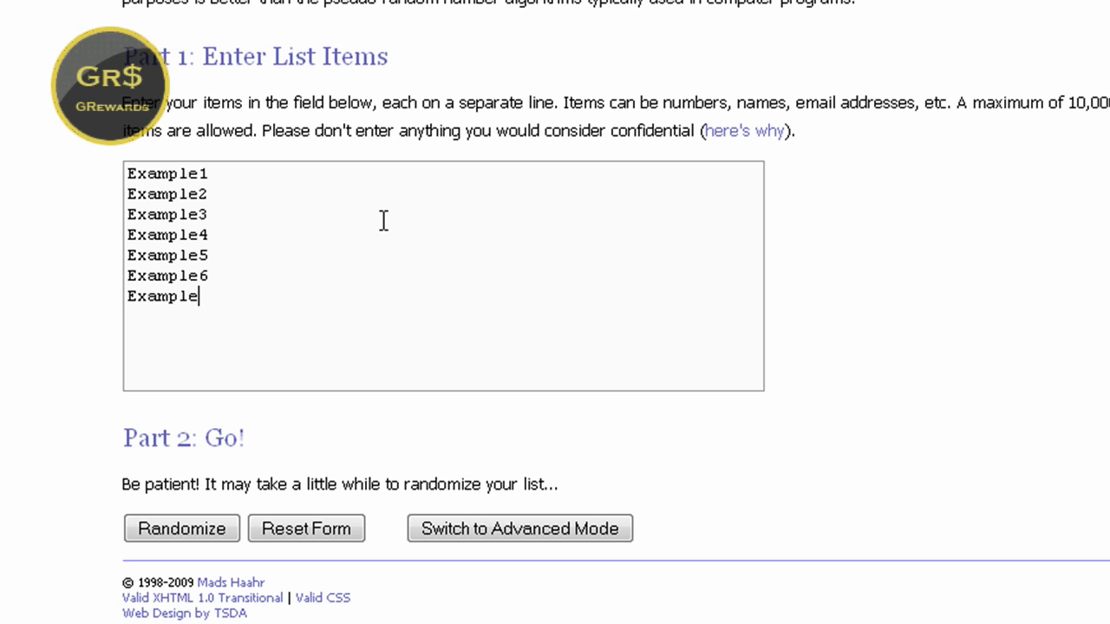
pyautogui.write('7')
# Add Example8, Example9 and Example10 on new lines, correcting the typos
pyautogui.press('Return')
pyautogui.write('Exm')
pyautogui.press('BackSpace')
pyautogui.write('ample8')
pyautogui.press('Return')
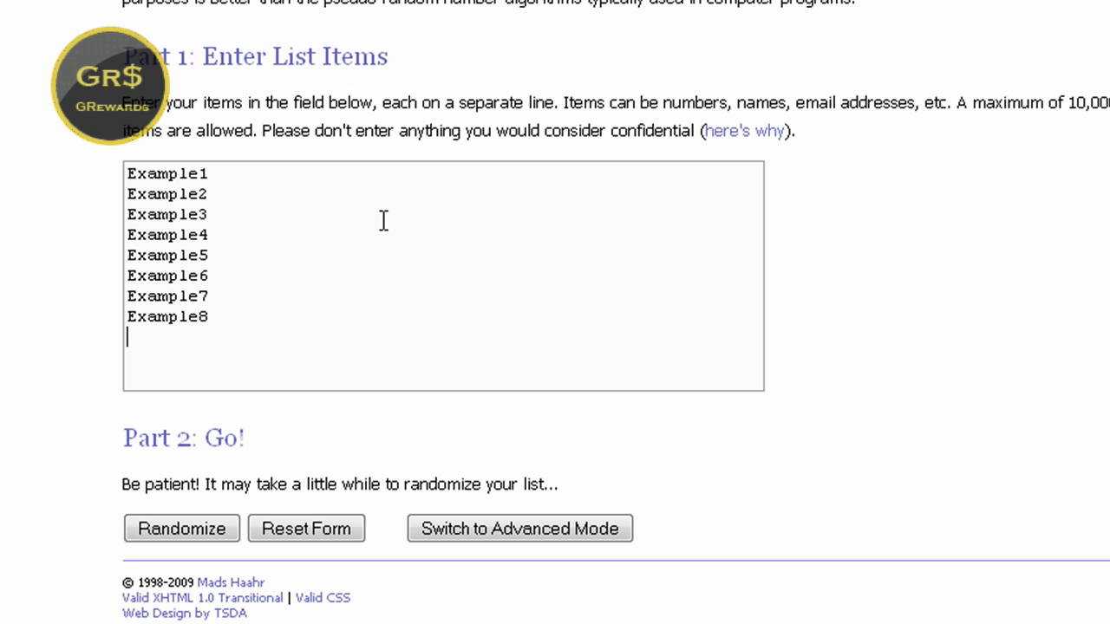
pyautogui.write('Example9')
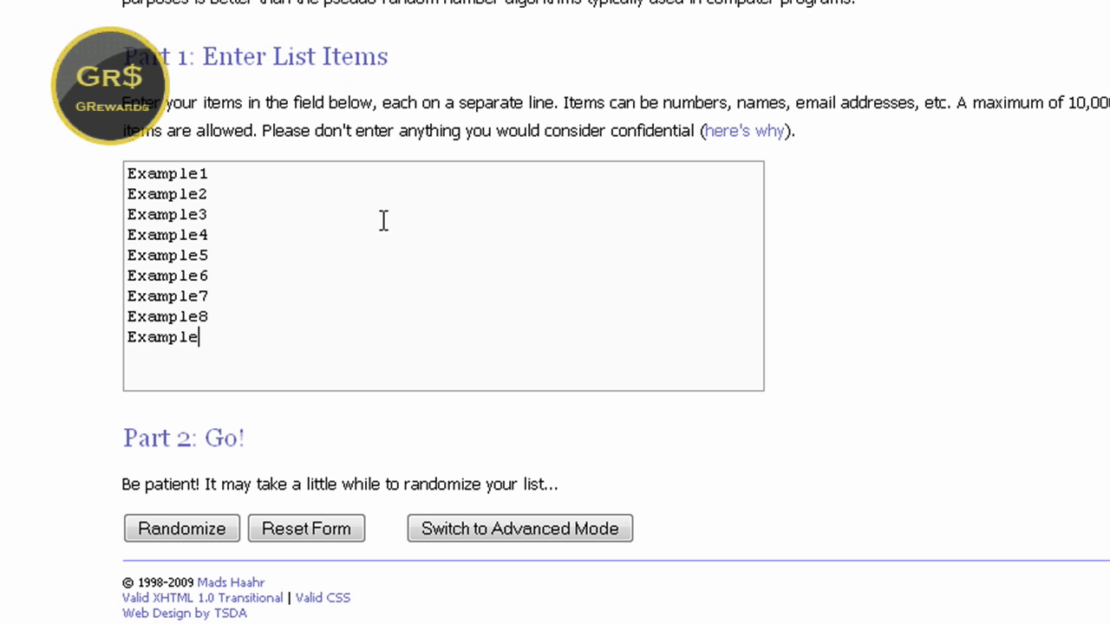
pyautogui.press('Return')
pyautogui.write('Exam')
pyautogui.write('ple1 Exa')
pyautogui.press('BackSpace')
pyautogui.write('e')
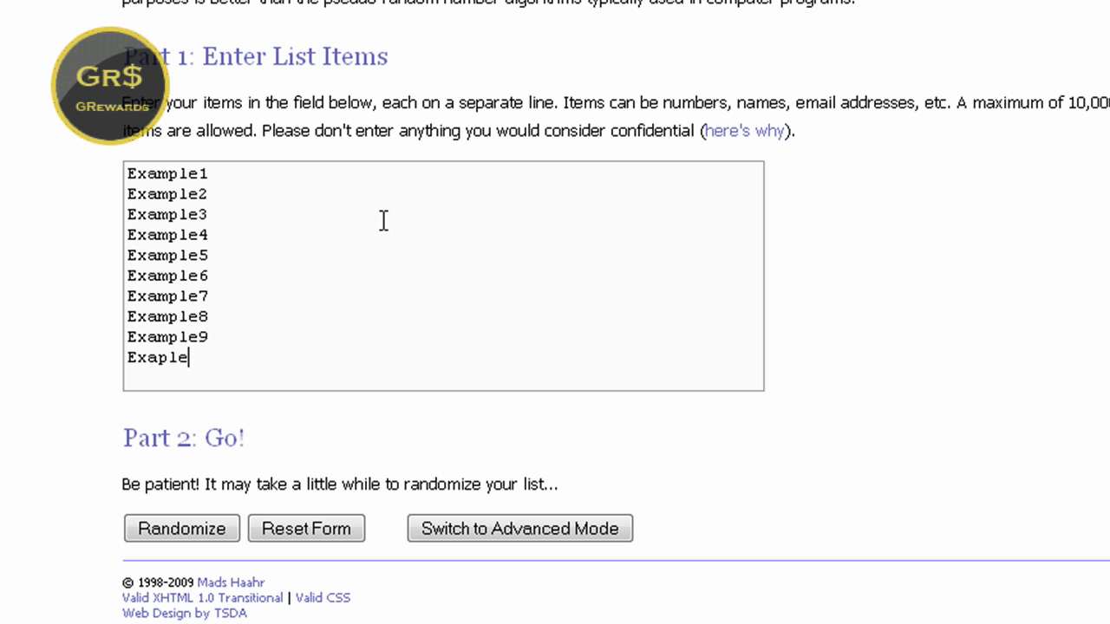
pyautogui.press('BackSpace')
pyautogui.press('BackSpace')
pyautogui.press('BackSpace')
pyautogui.write('m')
pyautogui.write('ple10')
# Check the ten entries and submit the list to be randomized
pyautogui.moveTo(289, 367); pyautogui.dragTo(23, 145)
pyautogui.click(59, 198)
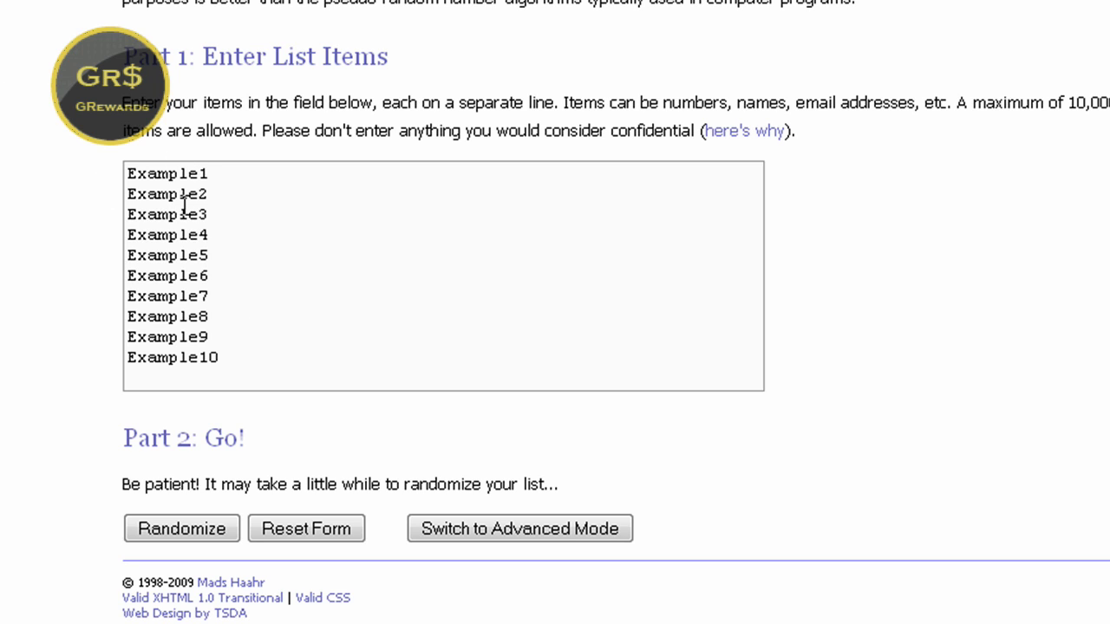
pyautogui.moveTo(231, 213); pyautogui.dragTo(55, 141)
pyautogui.click(248, 217)
pyautogui.click(178, 532)
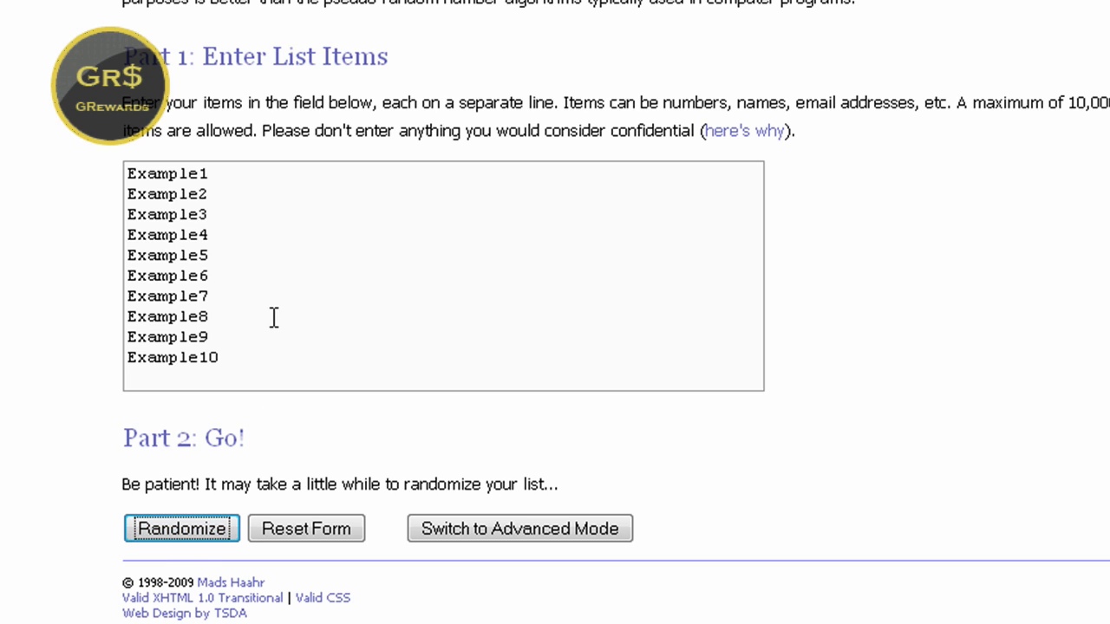
# Highlight the top three shuffled winners: Example7, Example1 and Example2
pyautogui.moveTo(295, 17); pyautogui.dragTo(186, 153)
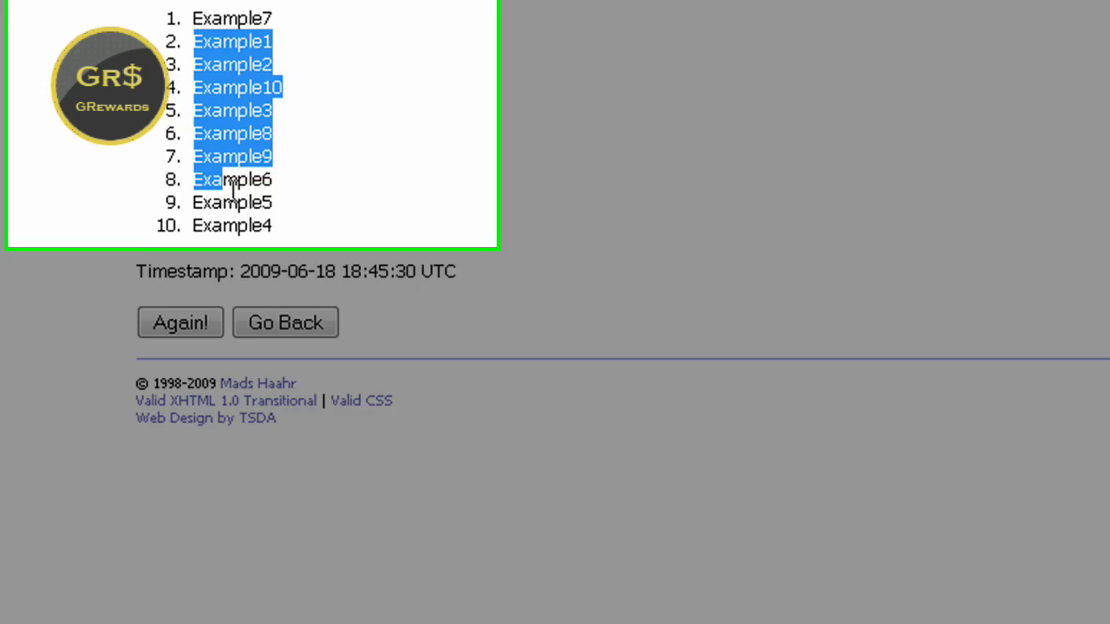
pyautogui.click(323, 193)
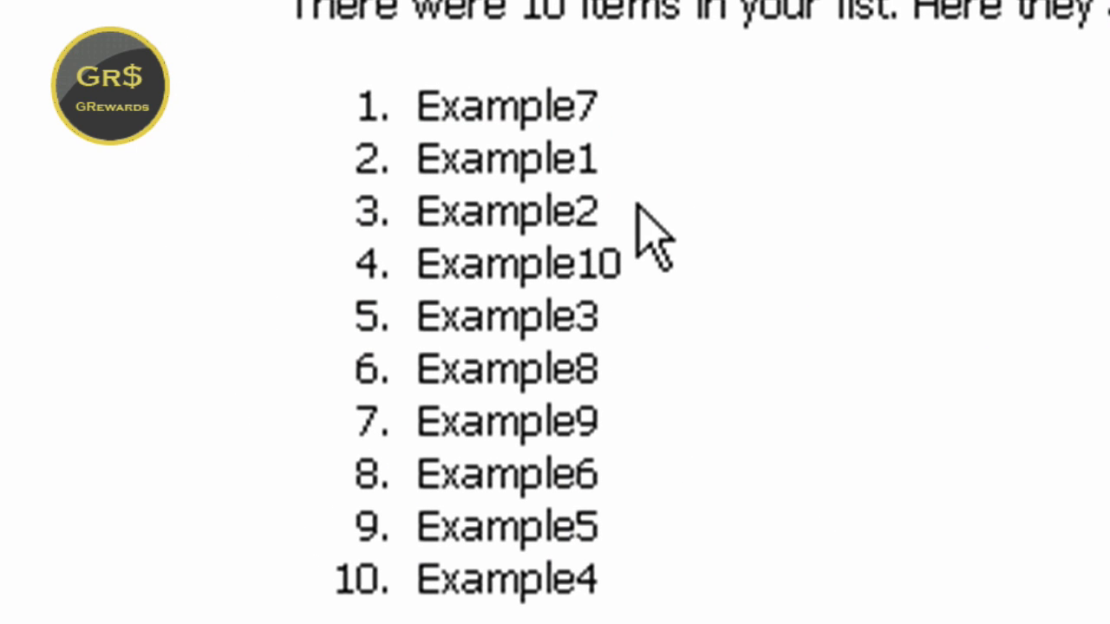
pyautogui.moveTo(638, 206); pyautogui.dragTo(329, 94)
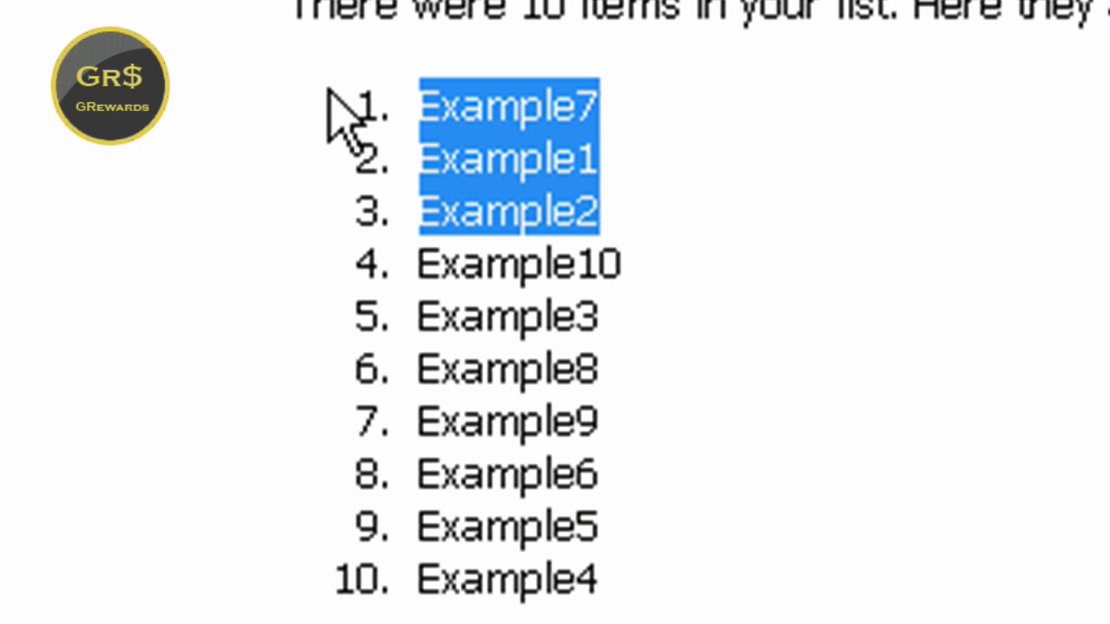
pyautogui.click(545, 164)
pyautogui.moveTo(626, 202); pyautogui.dragTo(305, 98)
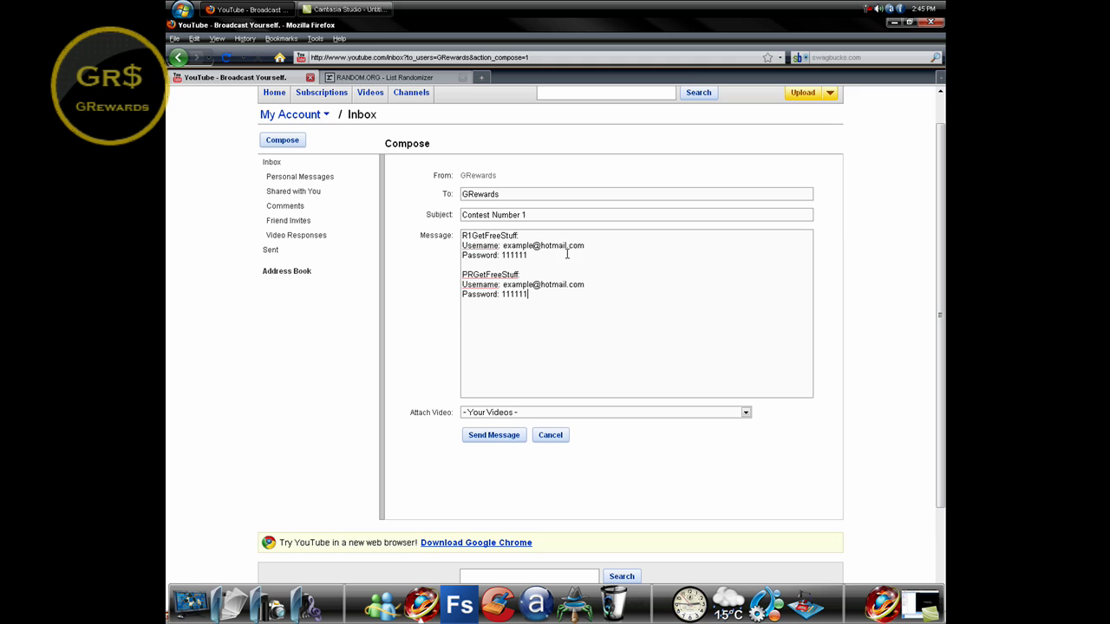
# Return to the YouTube tab holding the 'Contest Number 1' message draft
pyautogui.click(387, 77)
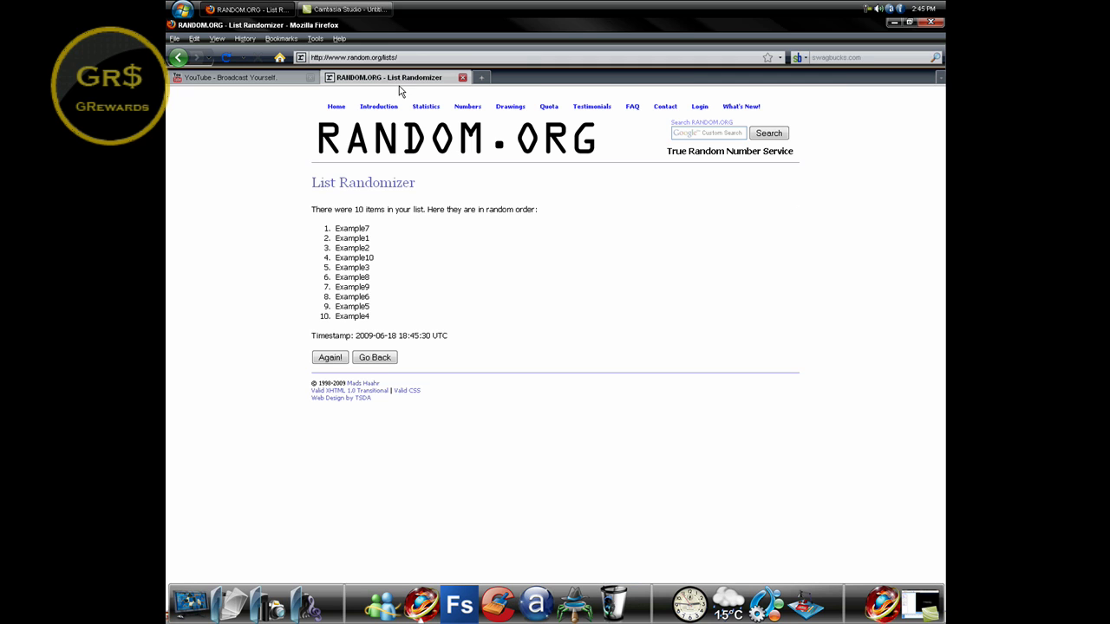
pyautogui.click(260, 77)
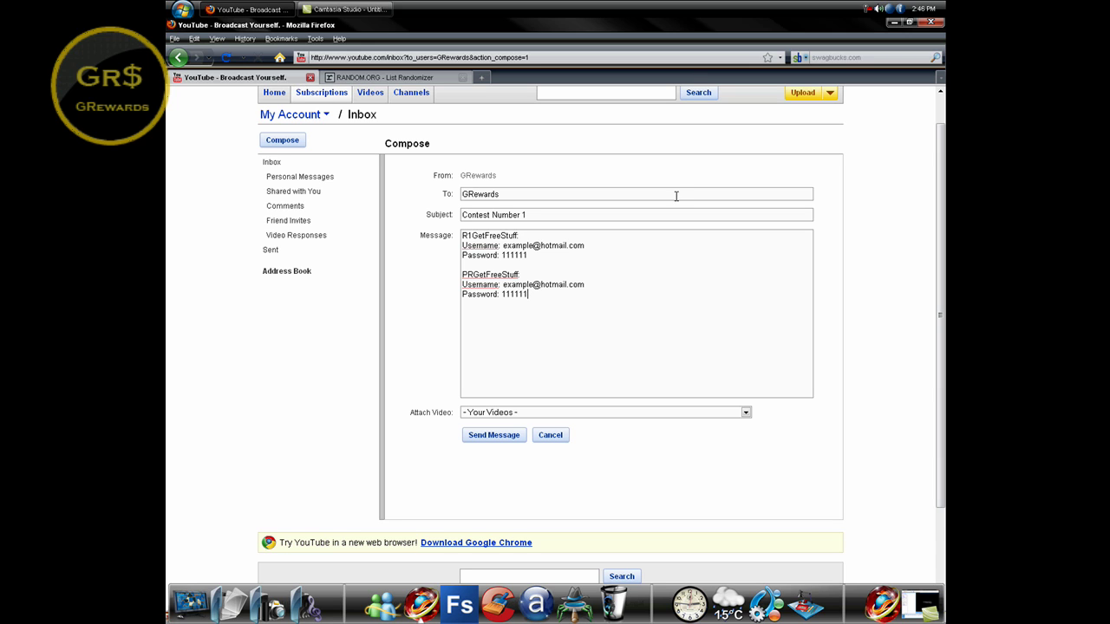
pyautogui.moveTo(927, 601)
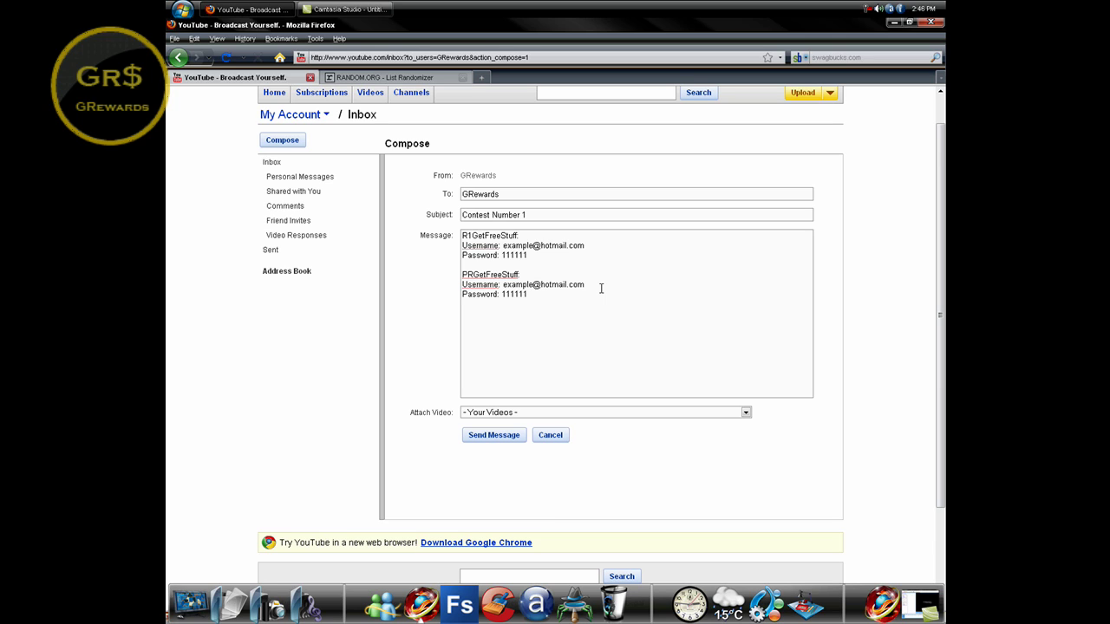
pyautogui.scroll(1, 601, 287)
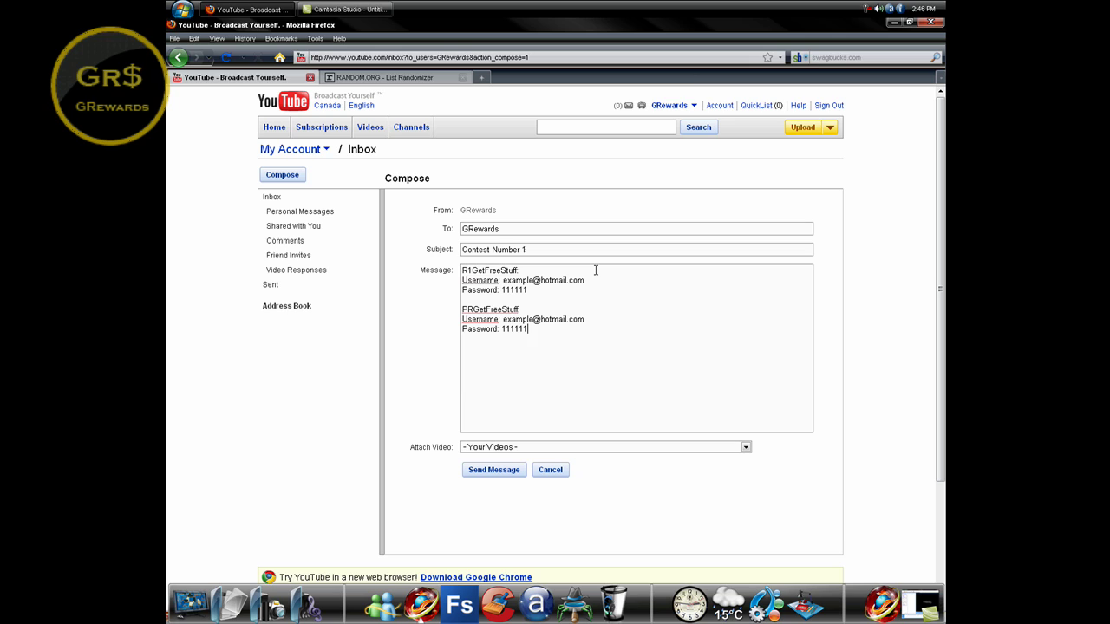